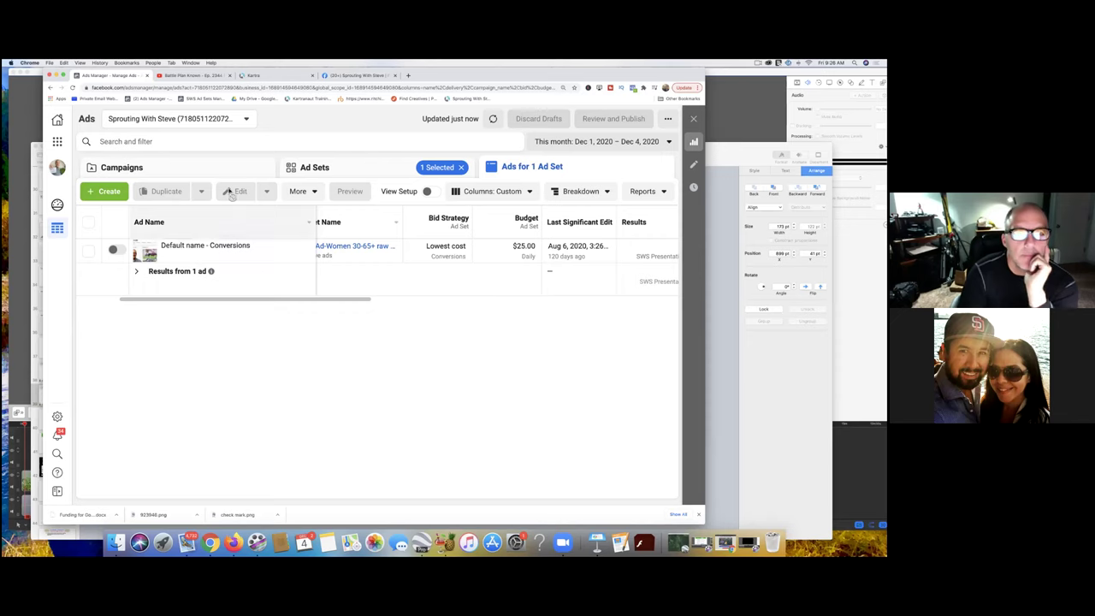
Return to the ad sets list and review the delivery, budget and results columns of the four ad sets
left_click(336, 176)
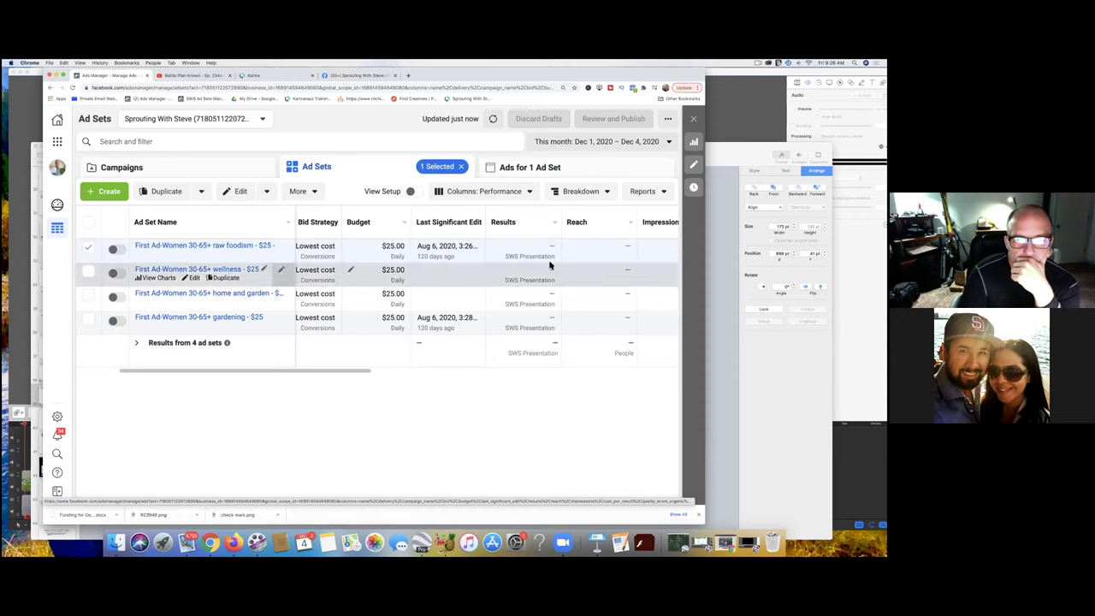
scroll(550, 265, "right", 2)
scroll(550, 263, "left", 3)
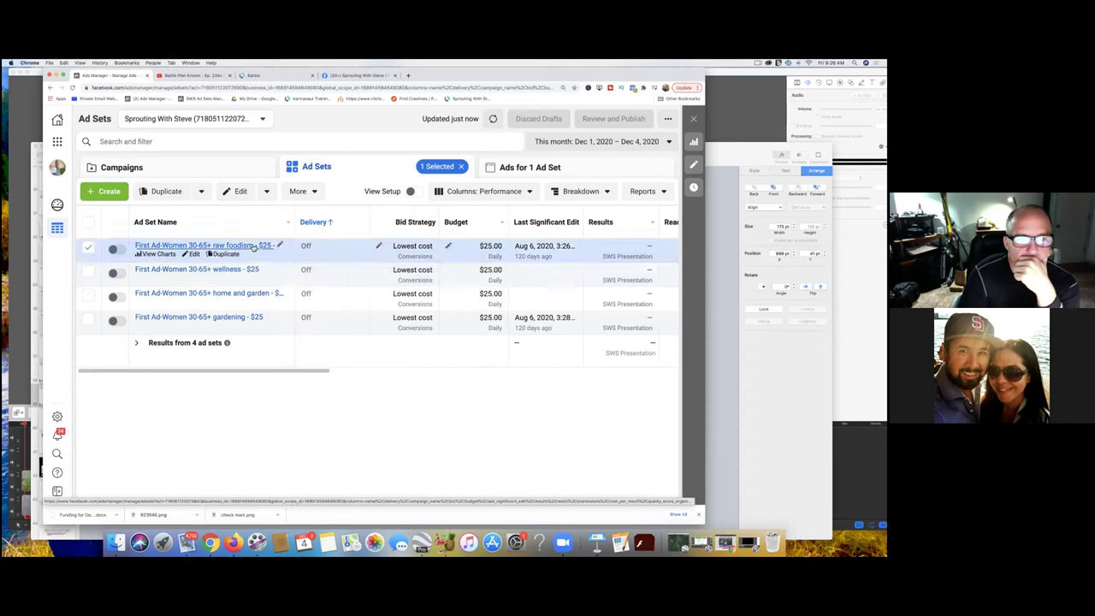
scroll(252, 245, "right", 1)
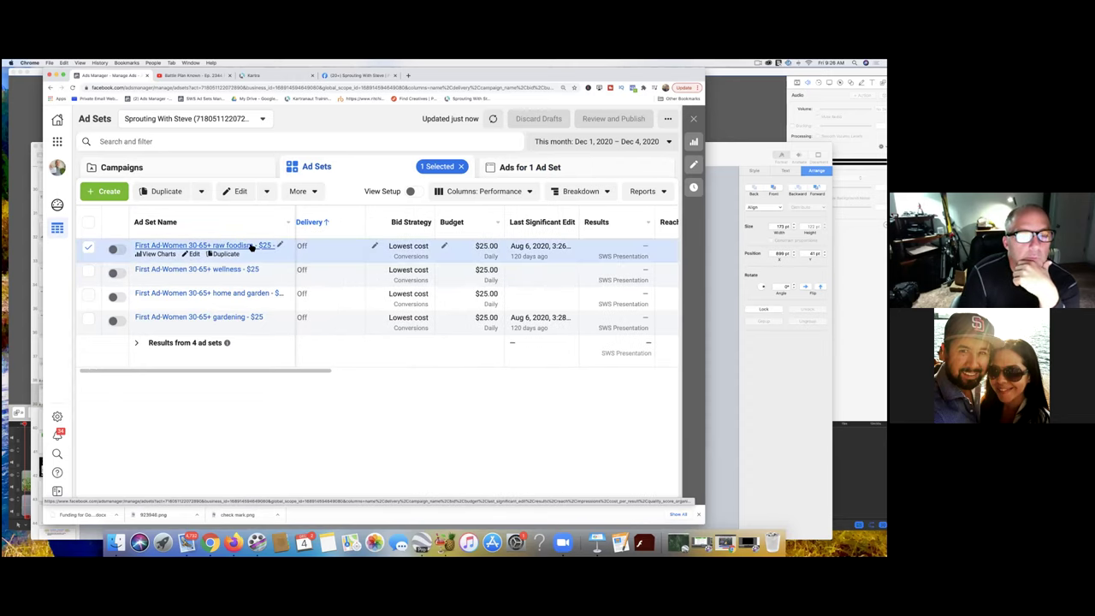
left_click(196, 254)
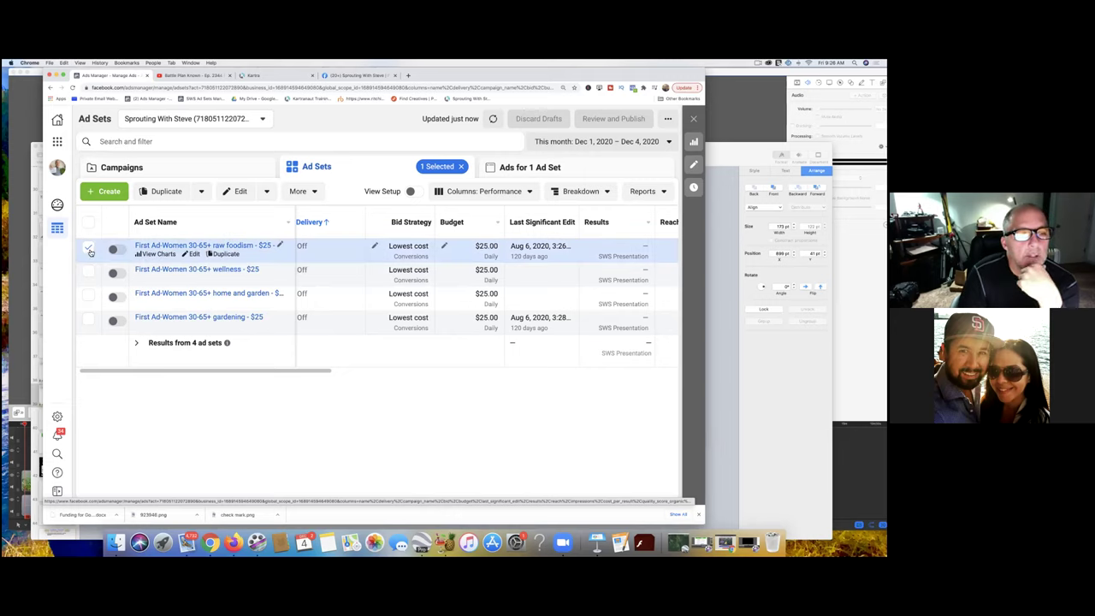
Open the Audiences page for the ad account and look over the saved and custom audiences
left_click(57, 143)
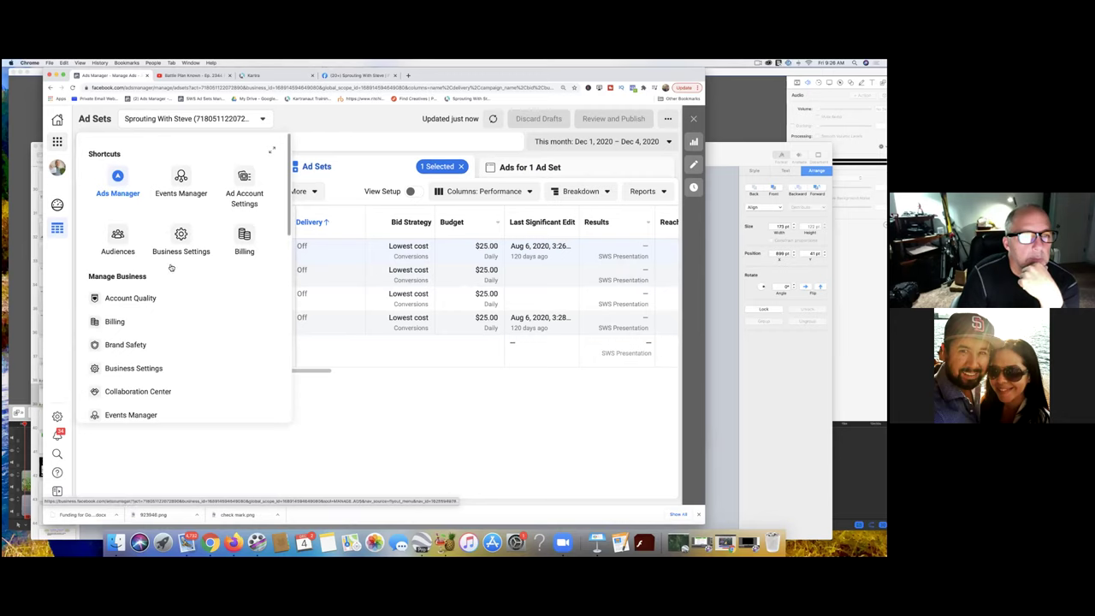
left_click(119, 241)
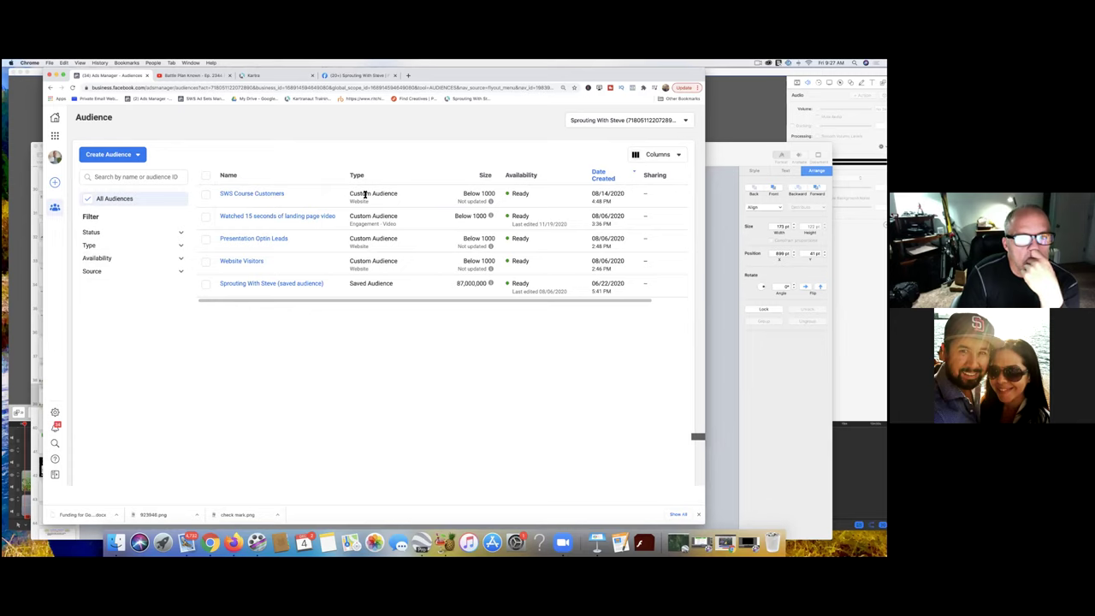
mouse_move(279, 197)
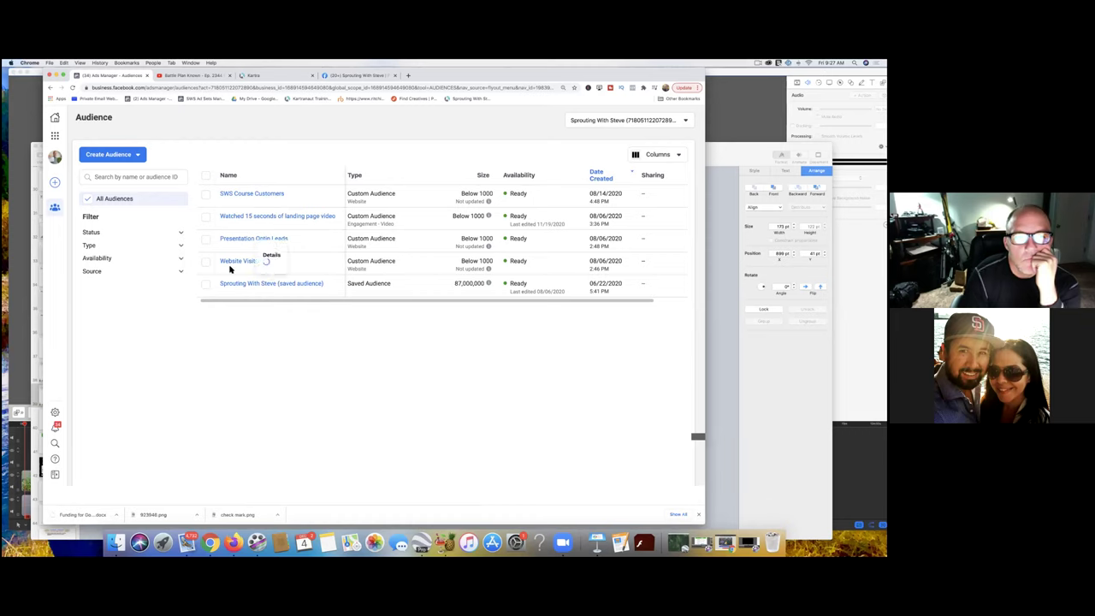
mouse_move(241, 261)
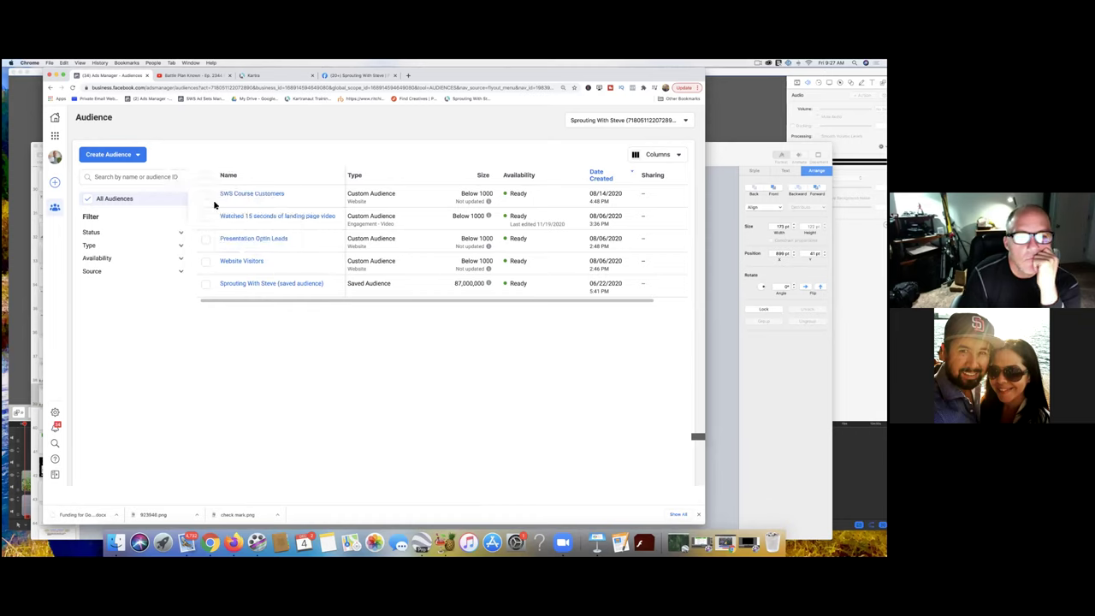
Start creating a lookalike audience with the SWS Course Customers audience as its source
left_click(206, 195)
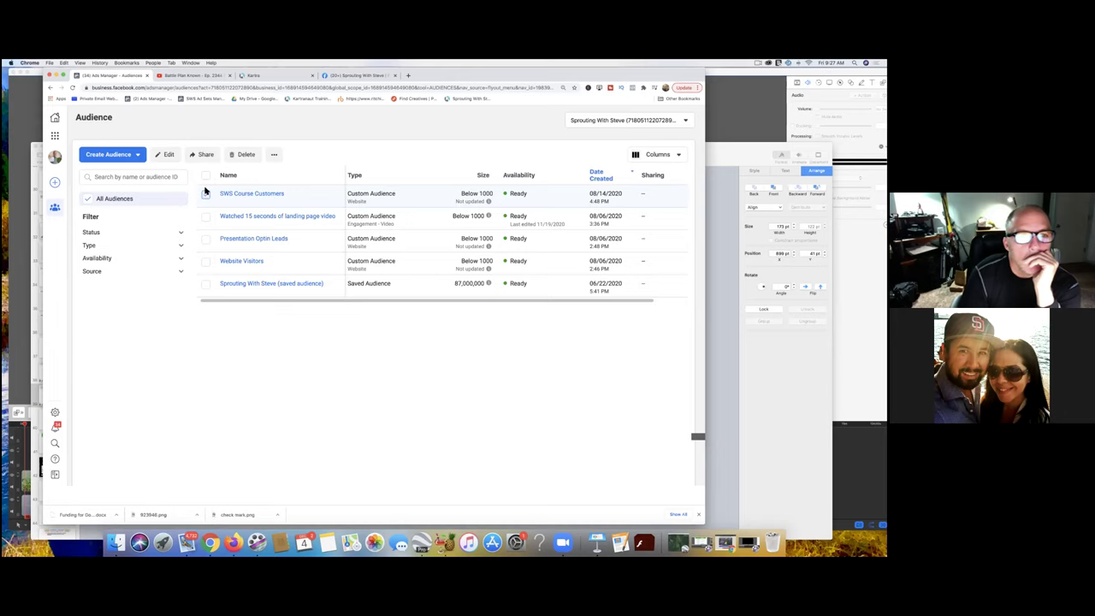
left_click(274, 155)
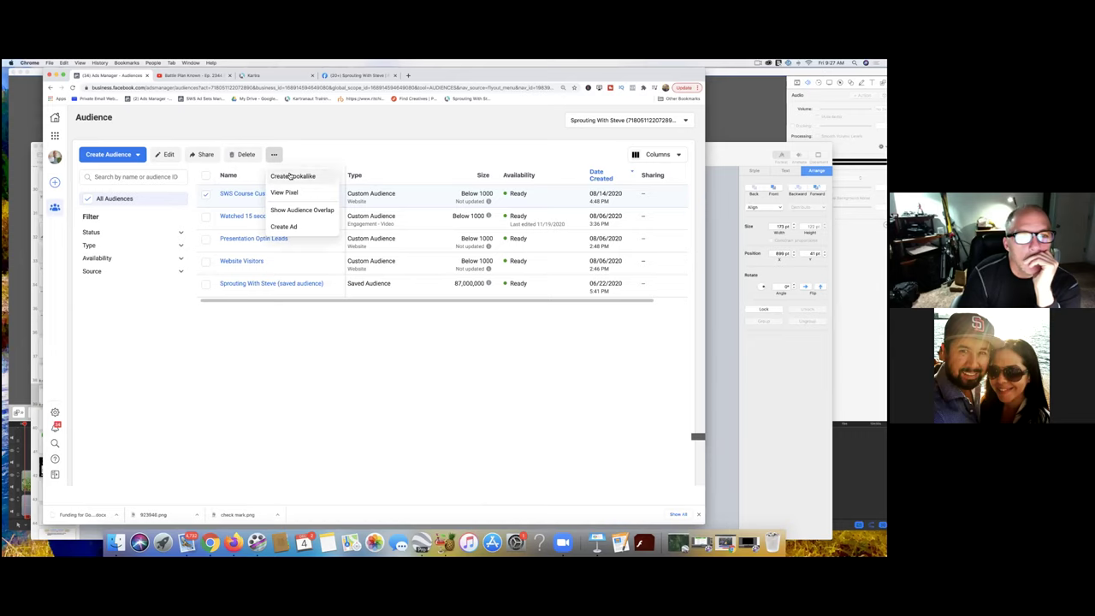
left_click(289, 175)
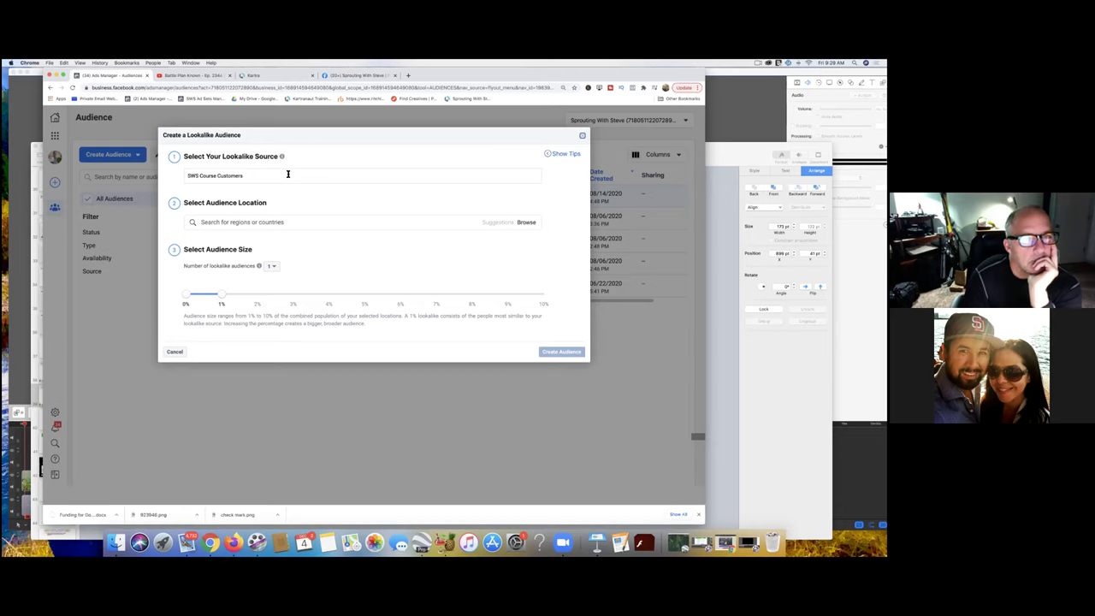
left_click(208, 221)
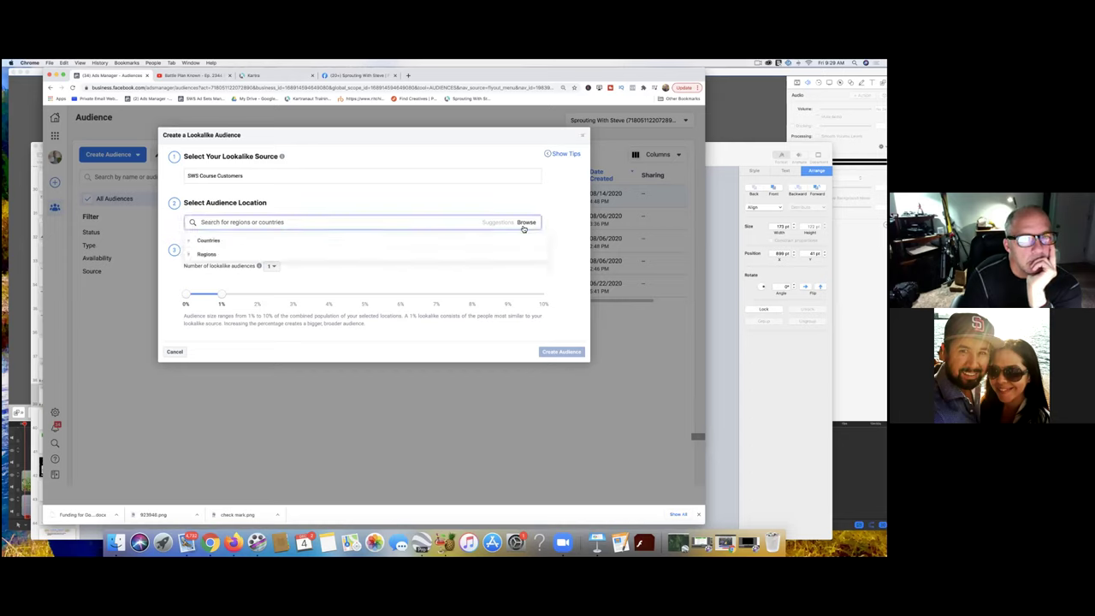
left_click(190, 243)
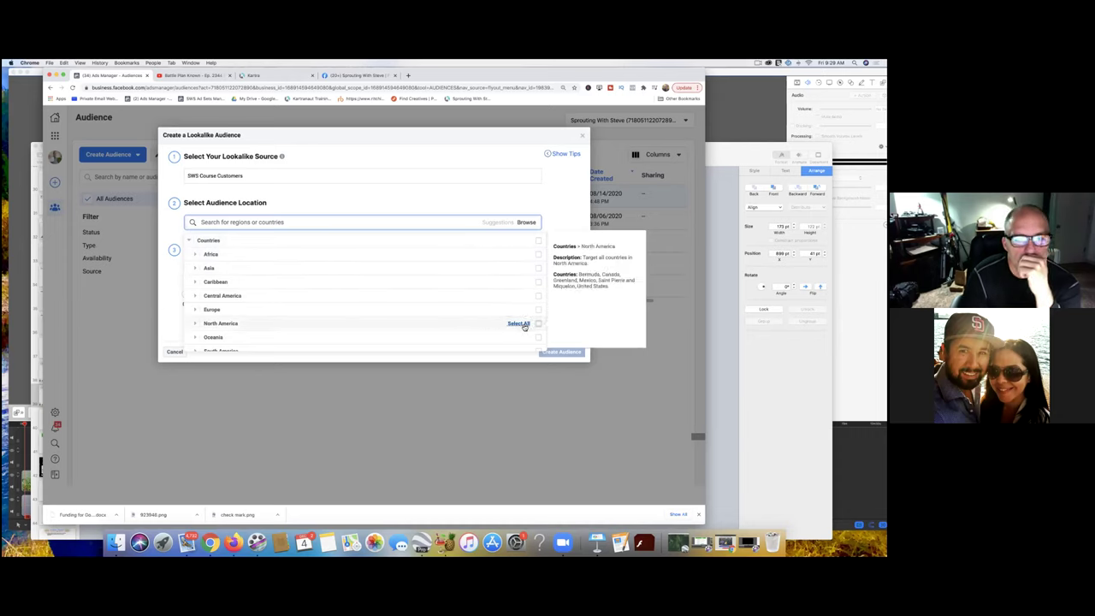
left_click(491, 324)
scroll(491, 325, "down", 1)
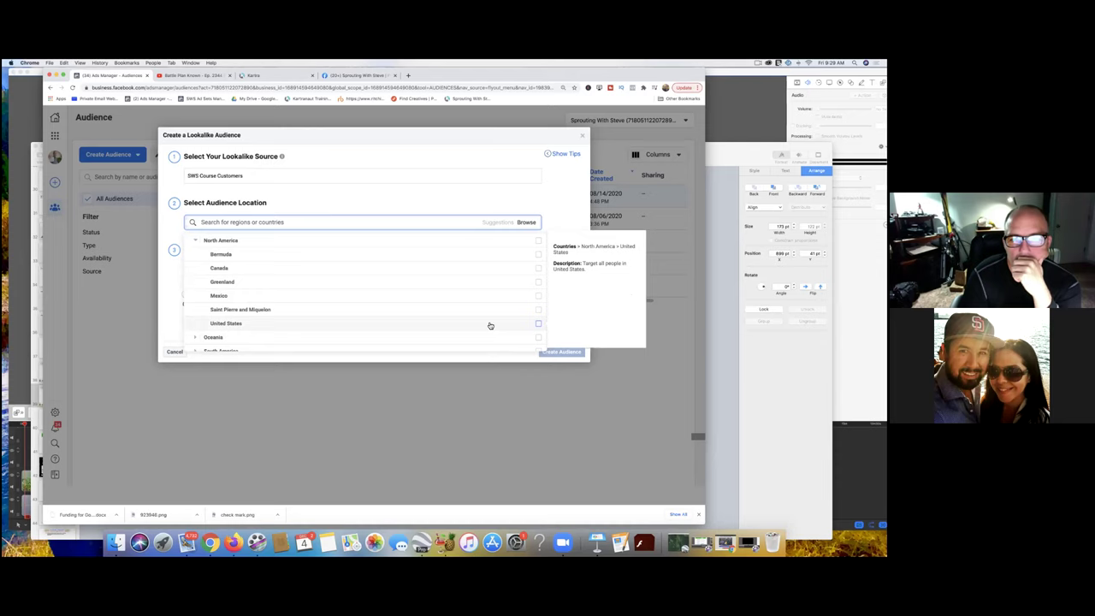
left_click(436, 218)
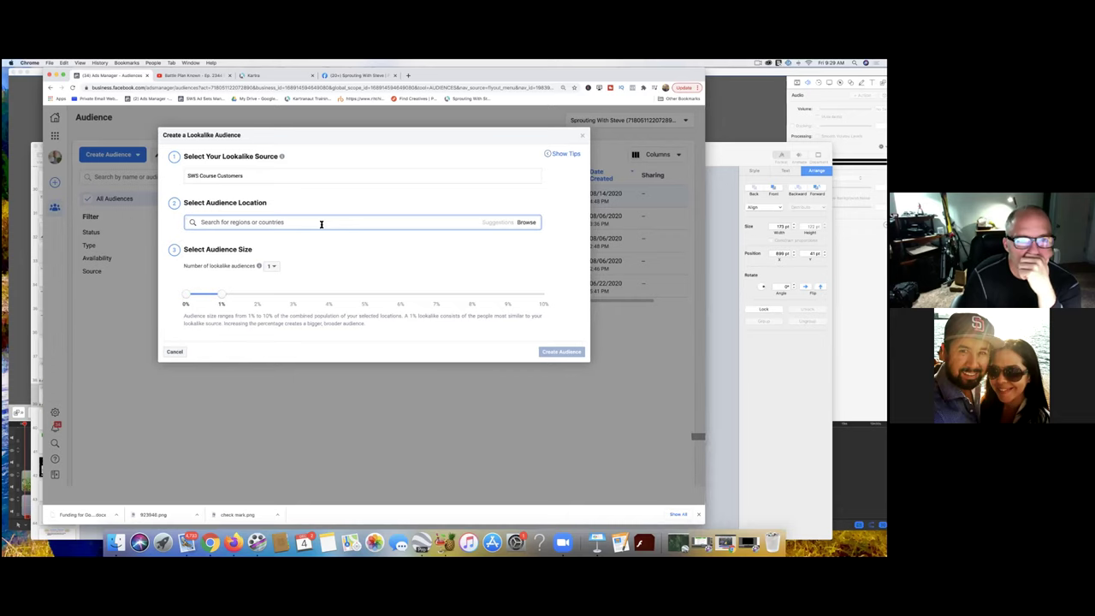
Add all countries worldwide as the location of the lookalike audience
left_click(524, 222)
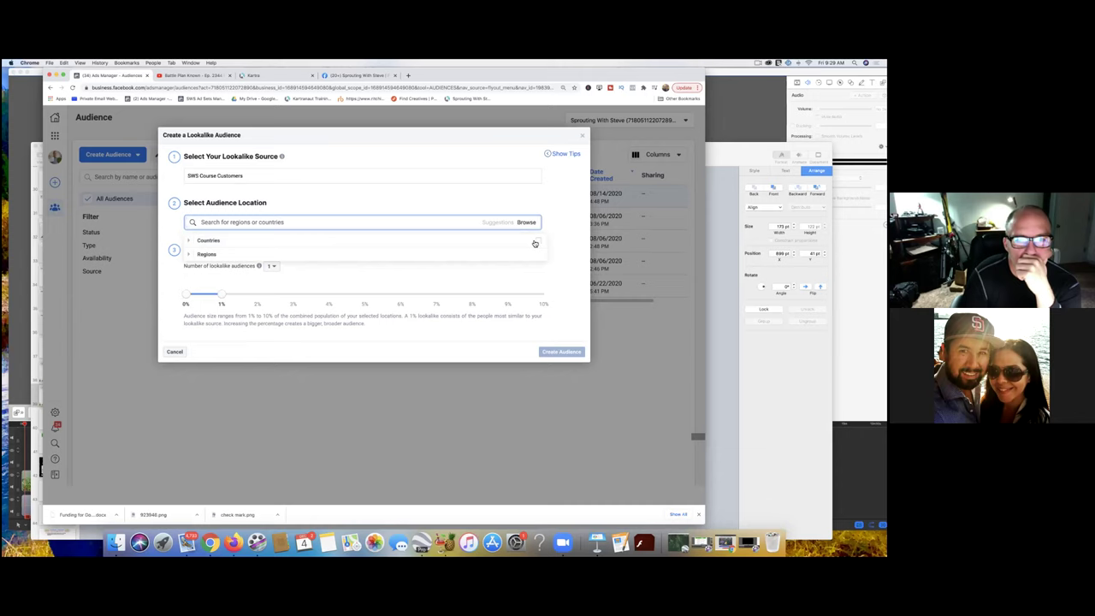
left_click(297, 245)
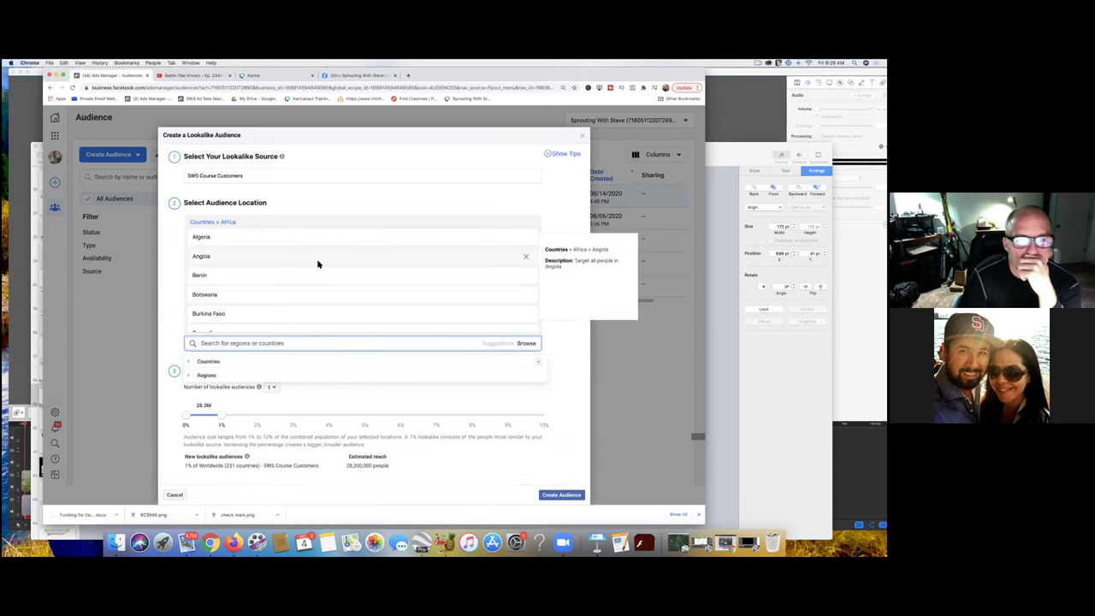
scroll(314, 263, "down", 1)
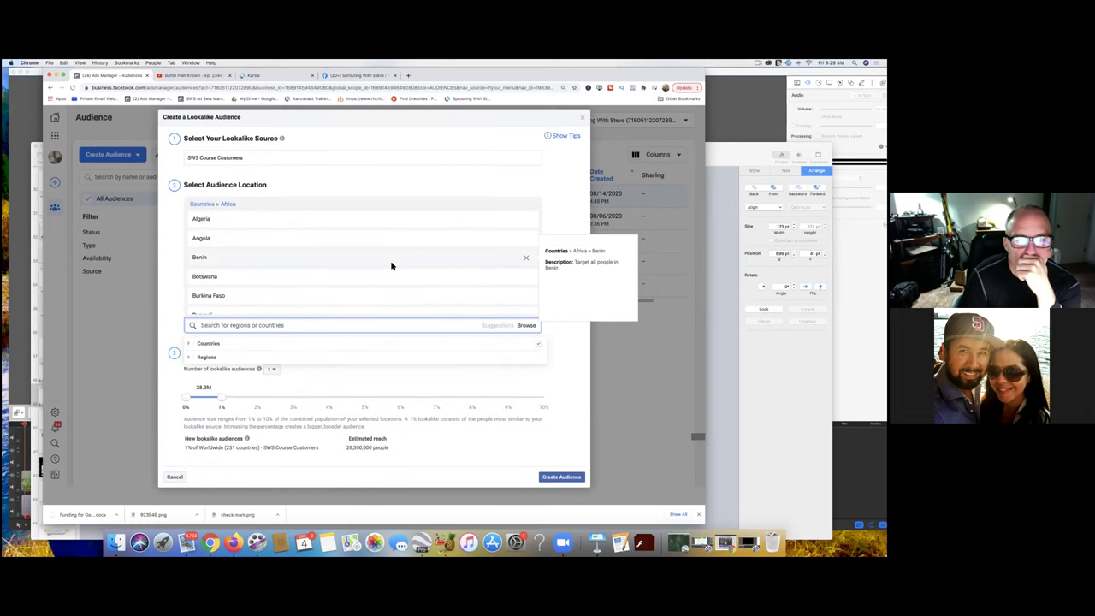
Examine the African and Asian countries included in the lookalike audience's selected locations
scroll(391, 267, "down", 5)
scroll(390, 268, "up", 5)
scroll(390, 265, "down", 1)
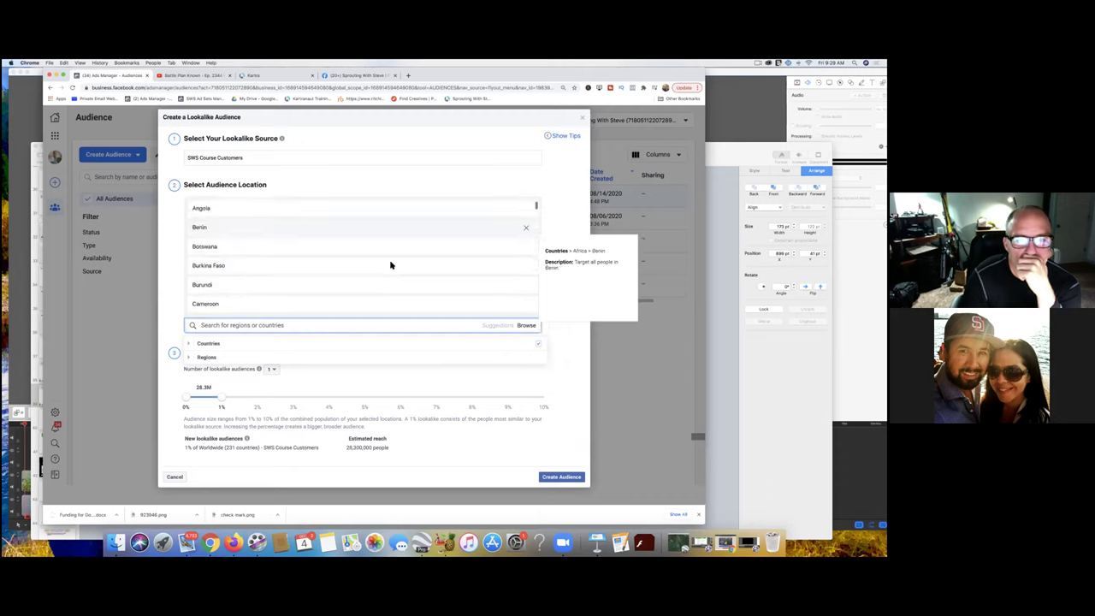
scroll(390, 265, "down", 10)
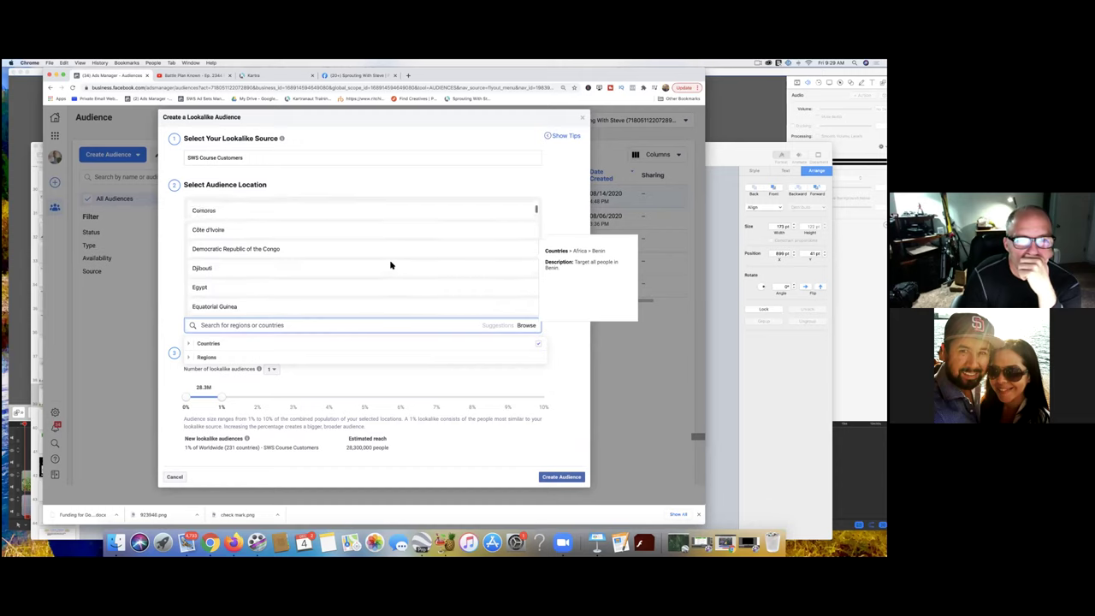
scroll(390, 265, "down", 18)
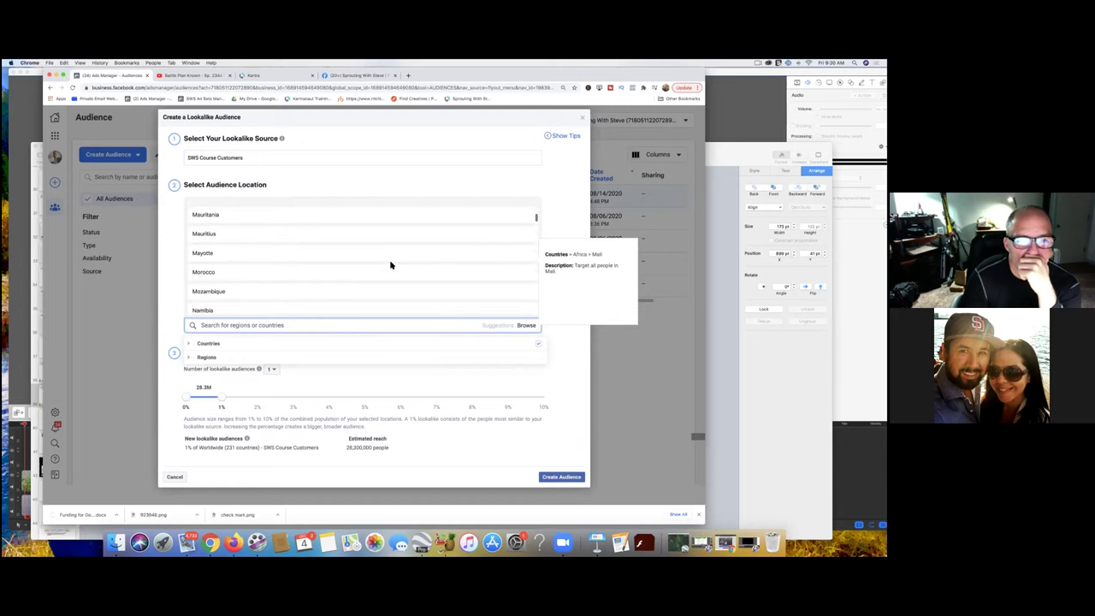
scroll(390, 265, "down", 2)
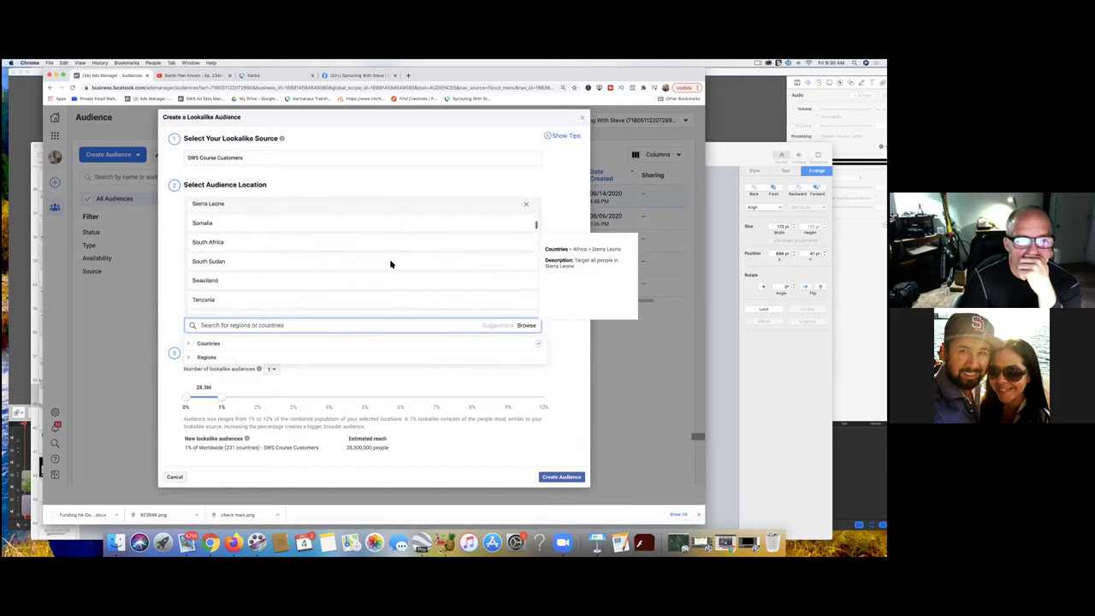
scroll(390, 264, "down", 5)
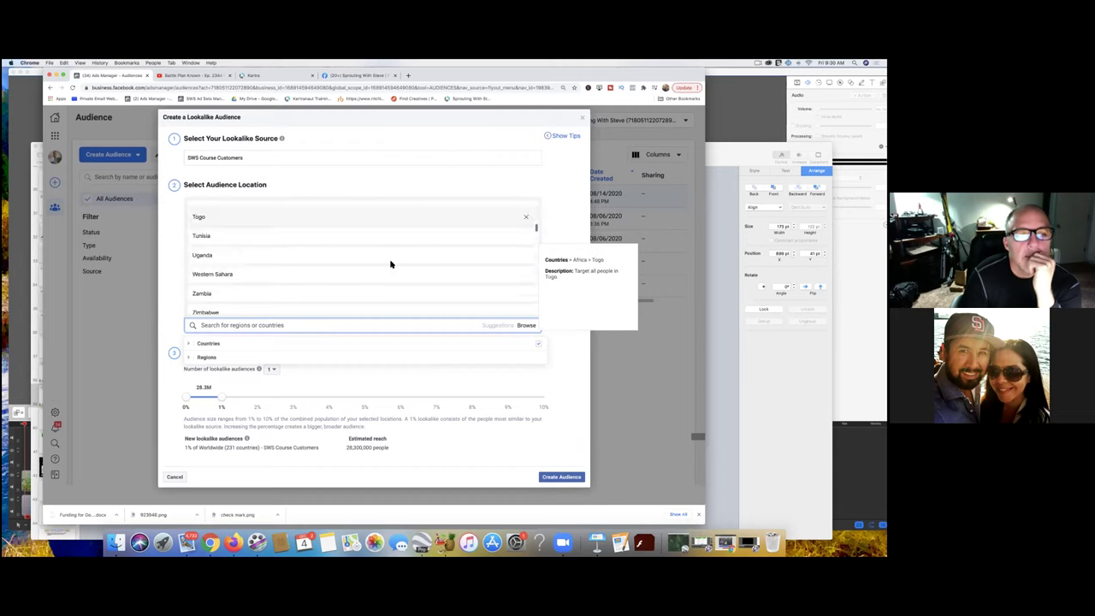
scroll(390, 264, "up", 2)
scroll(390, 265, "down", 2)
scroll(390, 264, "down", 1)
scroll(390, 264, "down", 3)
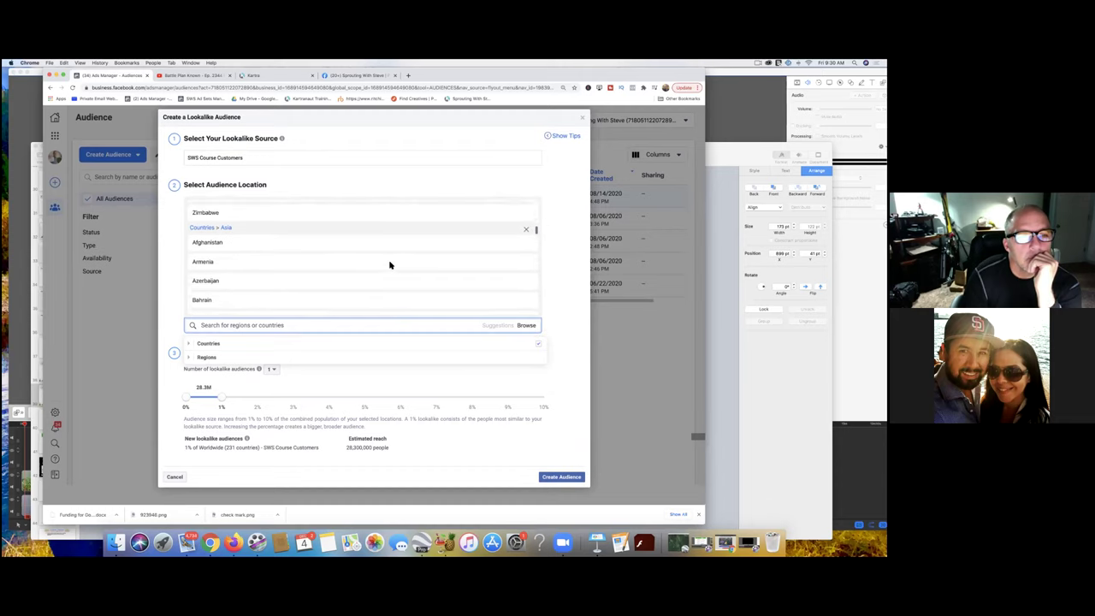
scroll(390, 264, "down", 15)
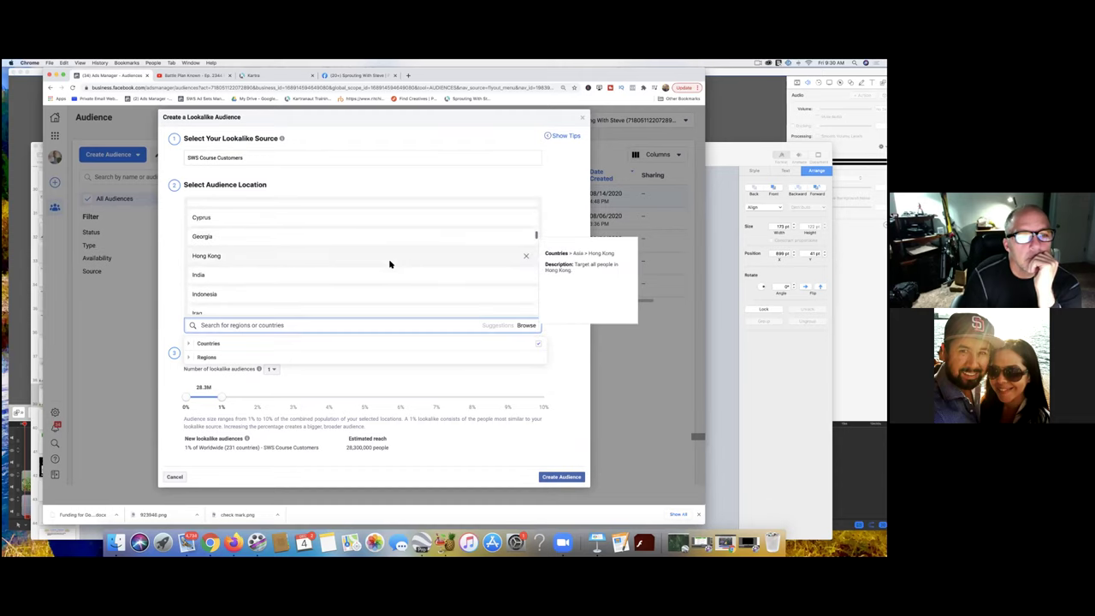
scroll(390, 264, "up", 6)
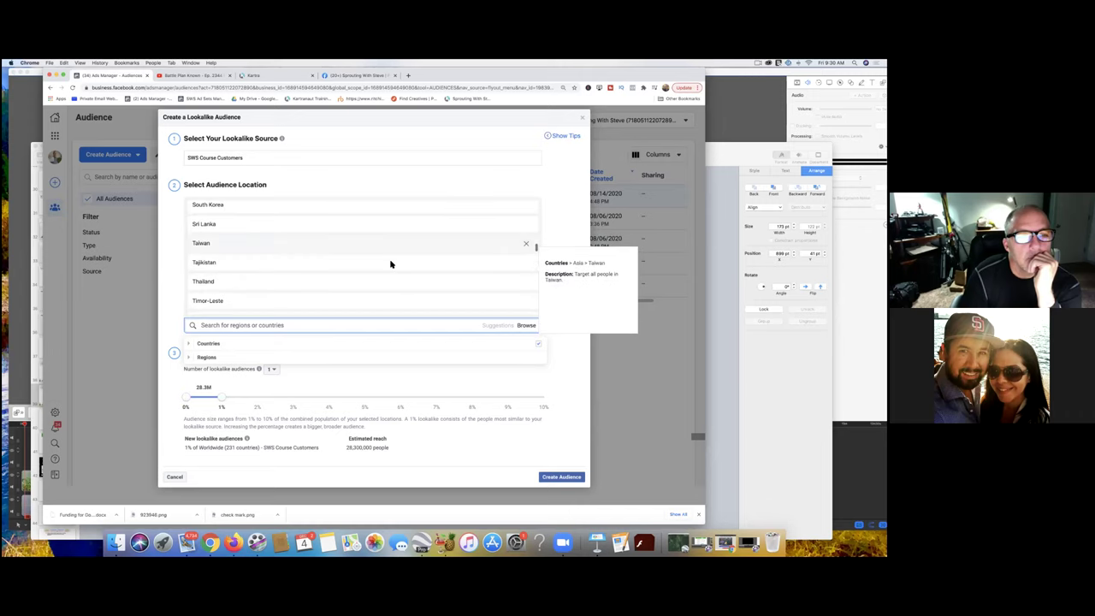
scroll(394, 263, "up", 20)
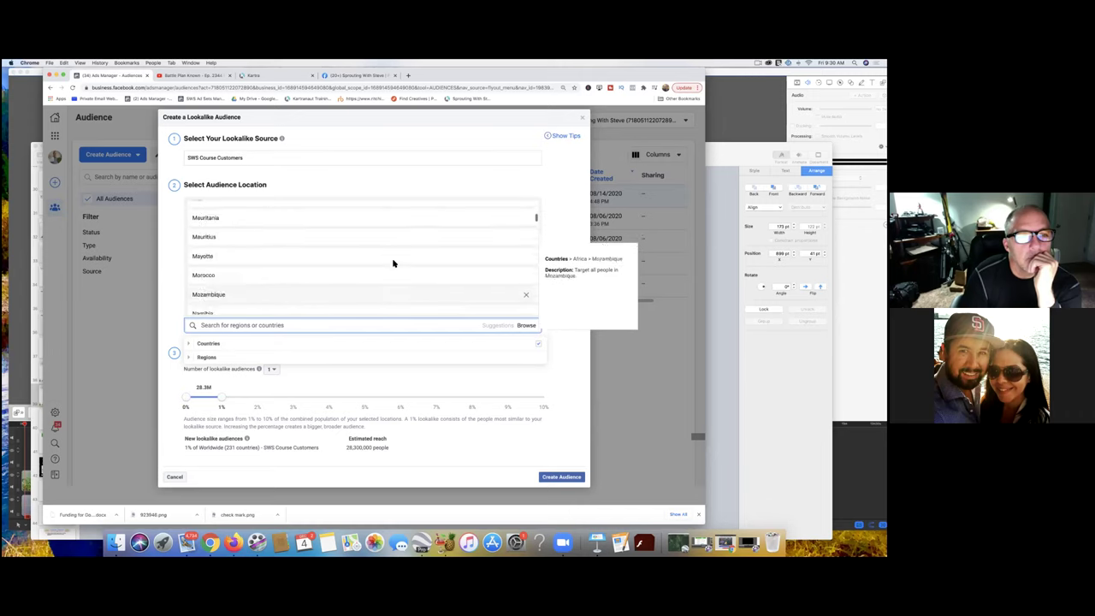
scroll(394, 263, "up", 2)
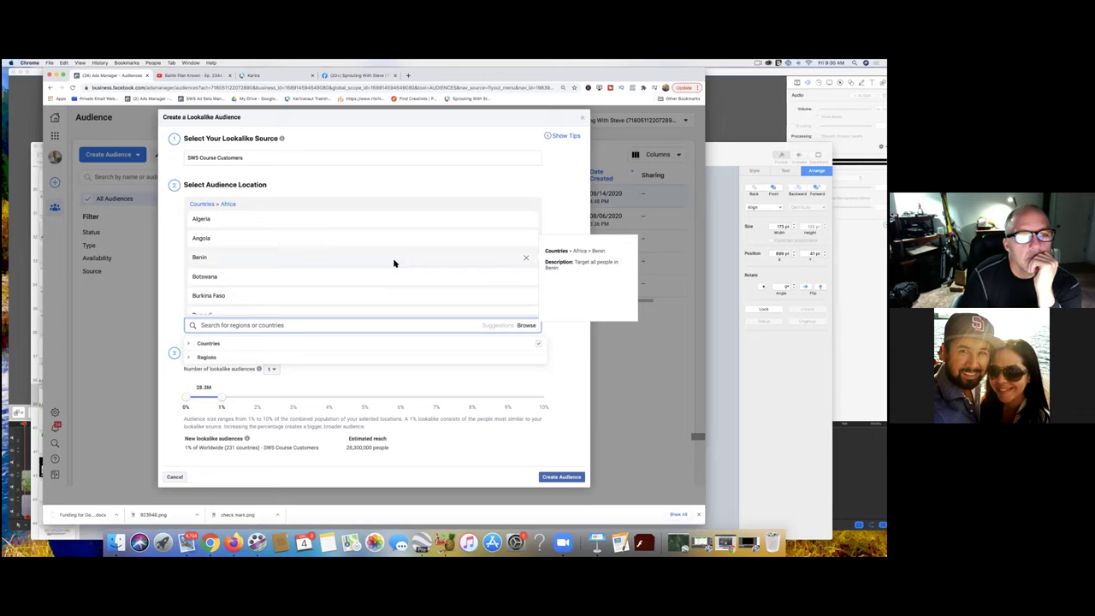
scroll(342, 256, "up", 2)
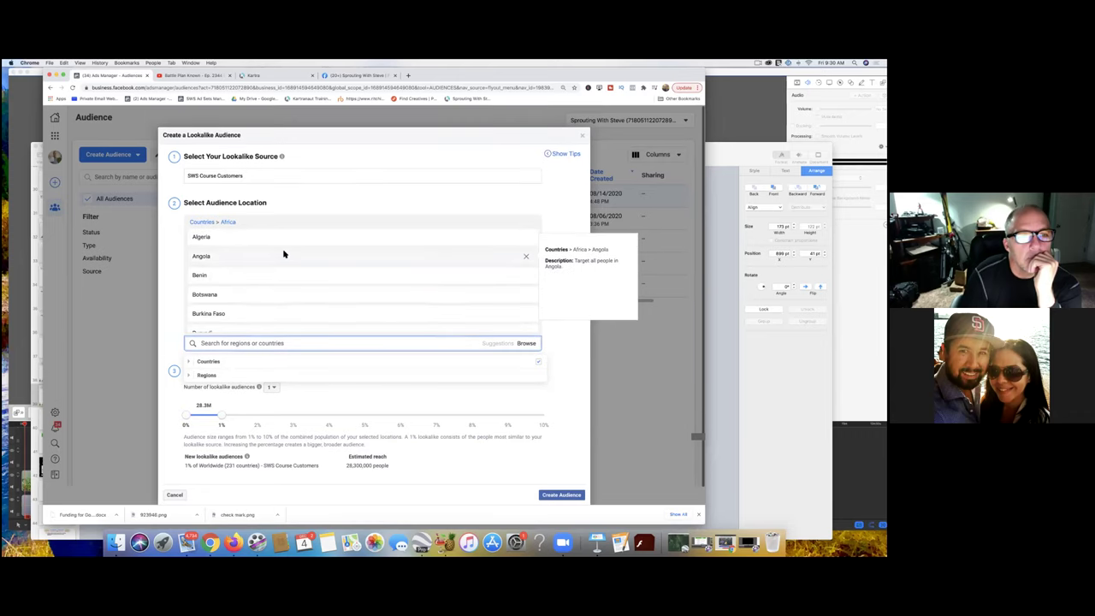
Remove the whole Africa group from the lookalike audience's selected countries
left_click(204, 222)
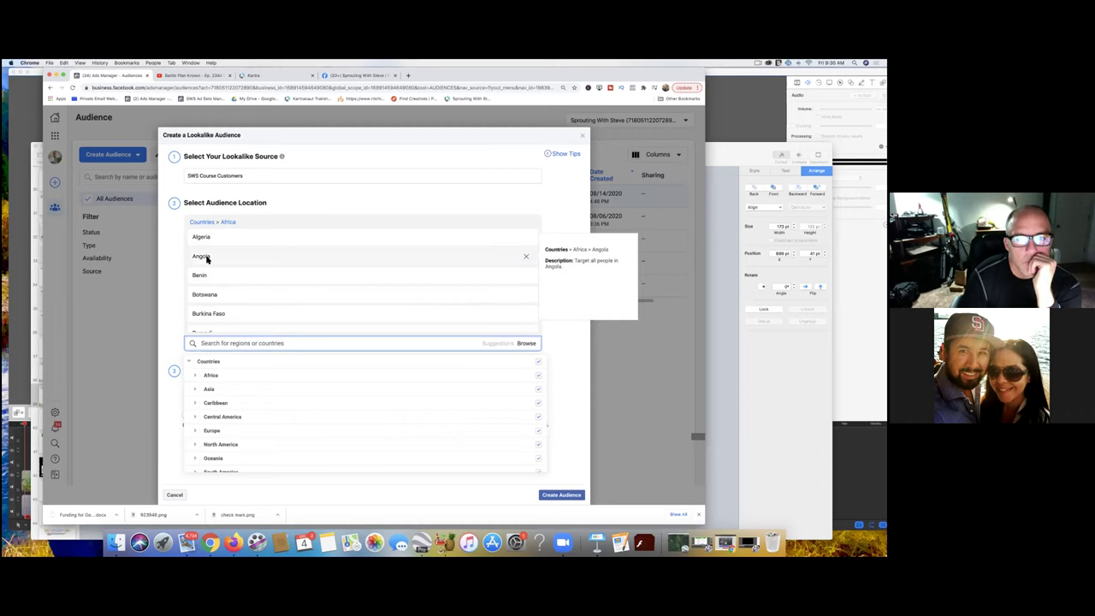
left_click(176, 261)
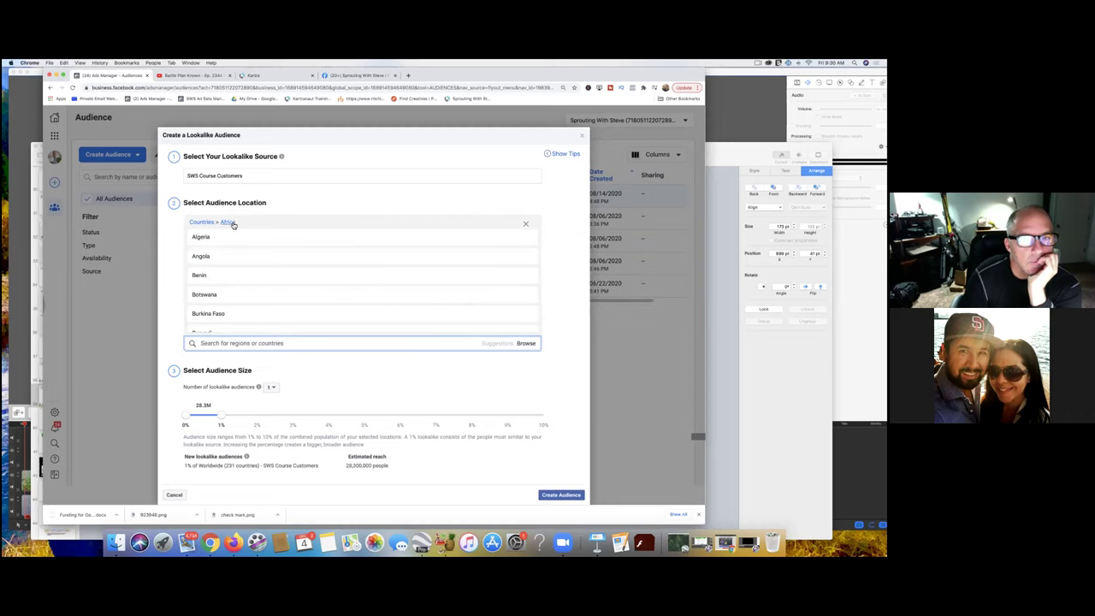
left_click(525, 223)
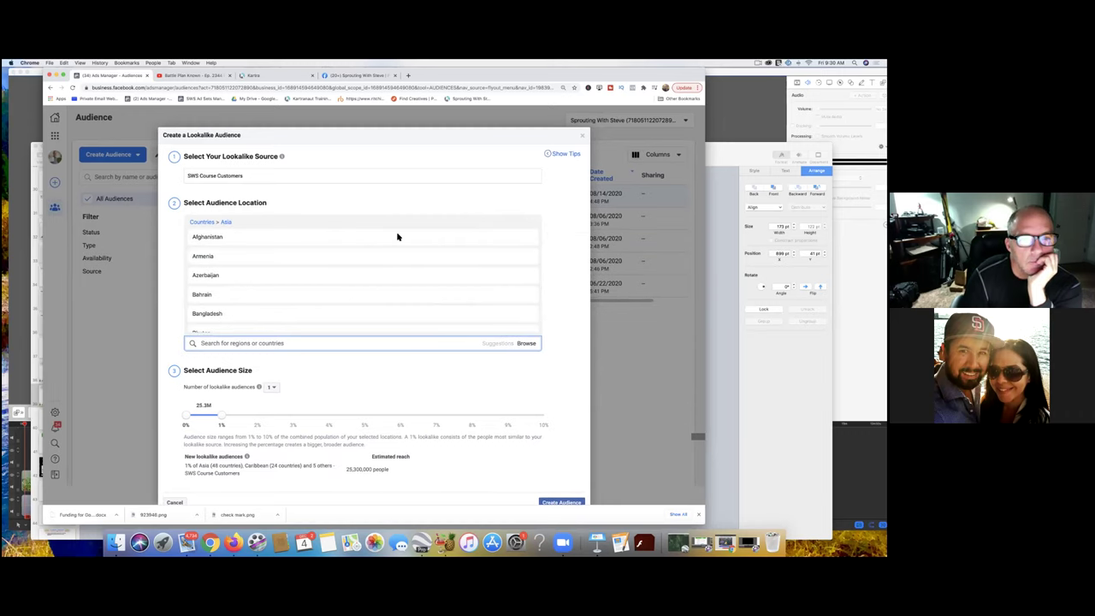
Review the Asian and Caribbean countries in the selected locations, then discard the unfinished worldwide lookalike audience
scroll(374, 265, "down", 5)
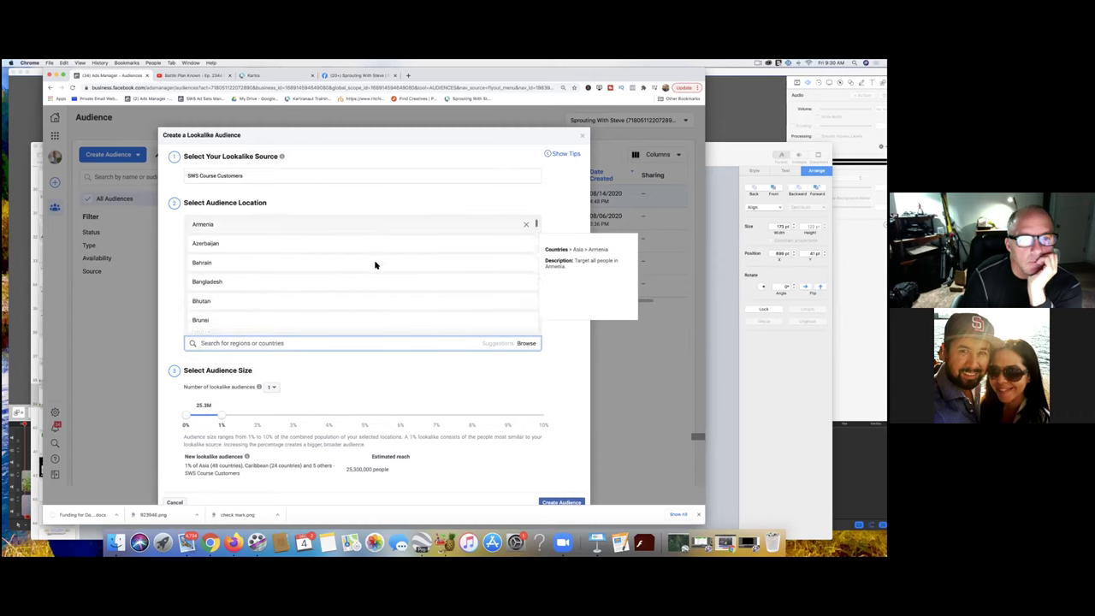
scroll(375, 265, "down", 6)
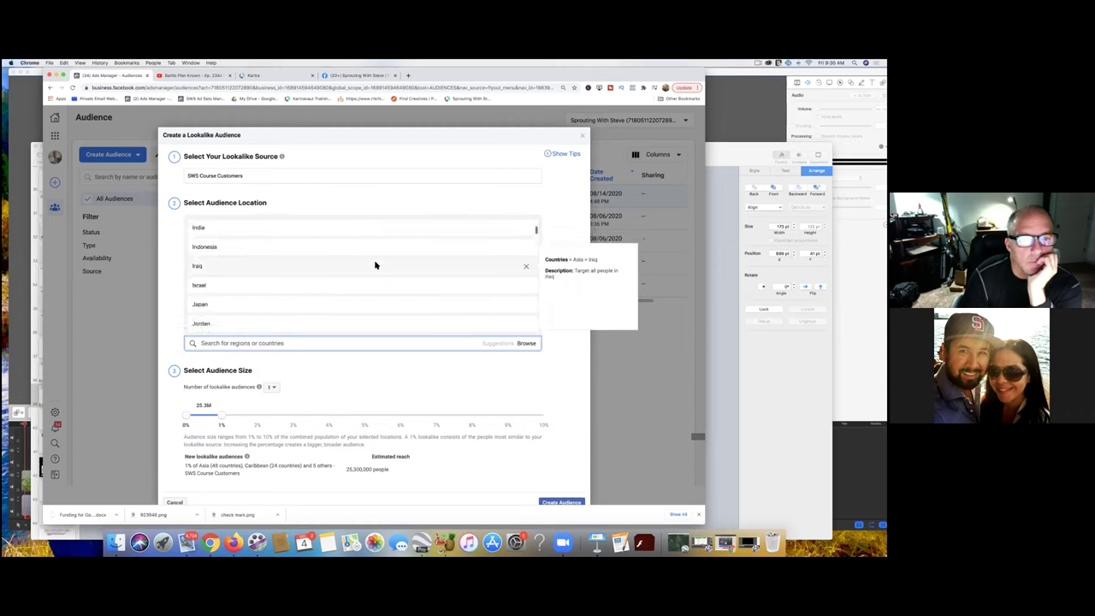
scroll(374, 265, "down", 6)
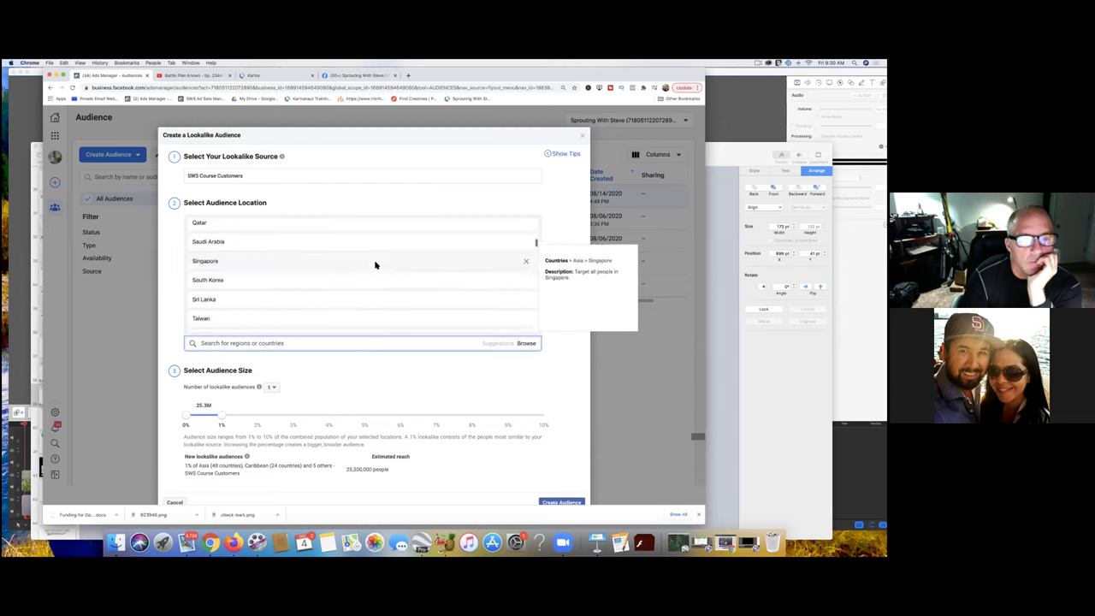
scroll(374, 265, "down", 5)
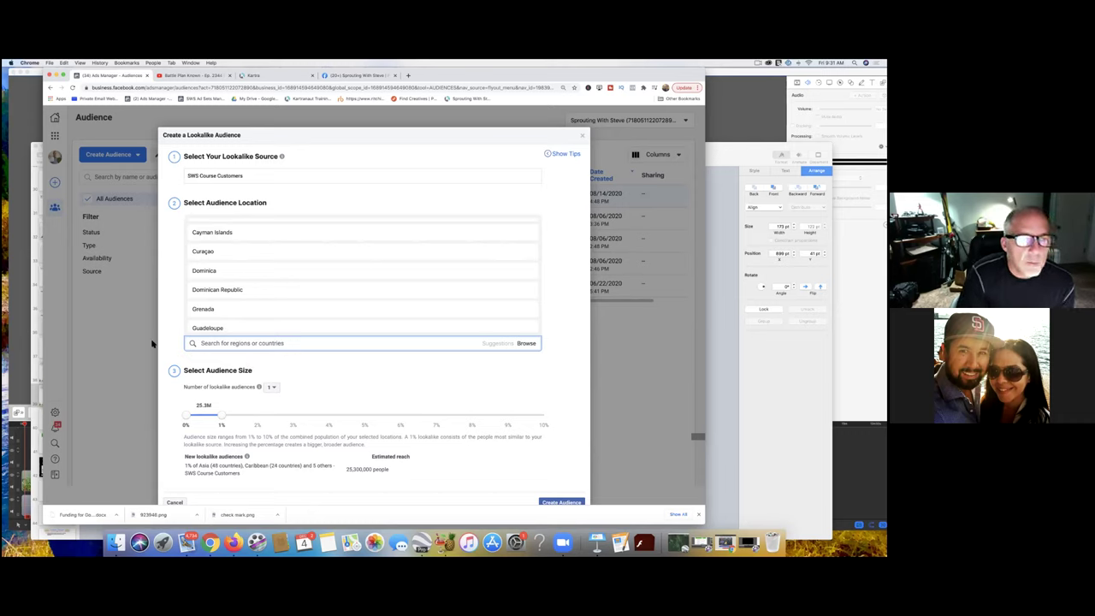
left_click(583, 137)
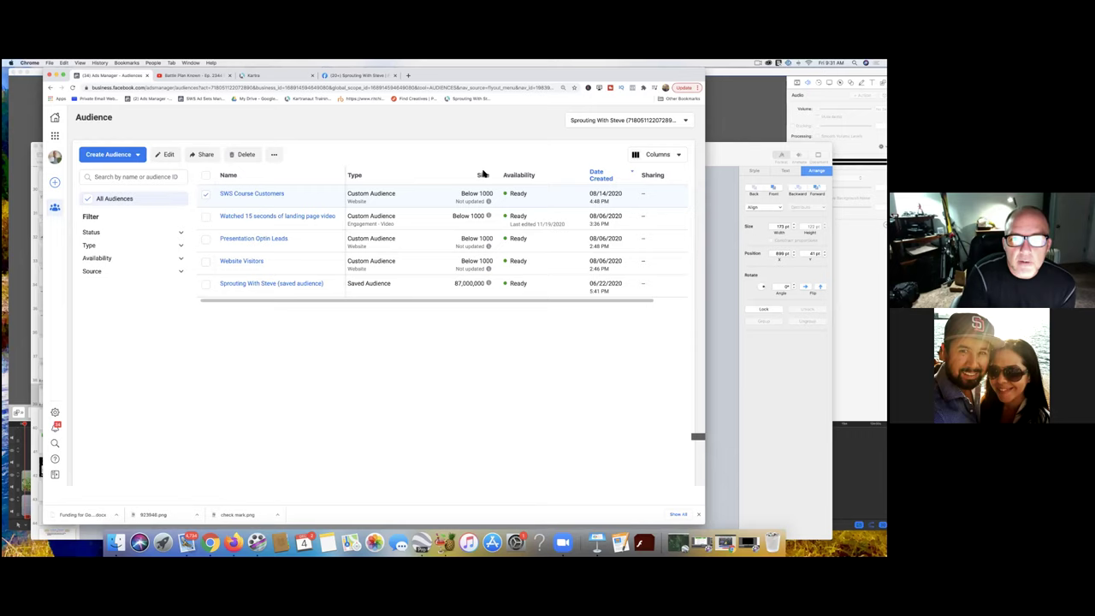
left_click(50, 88)
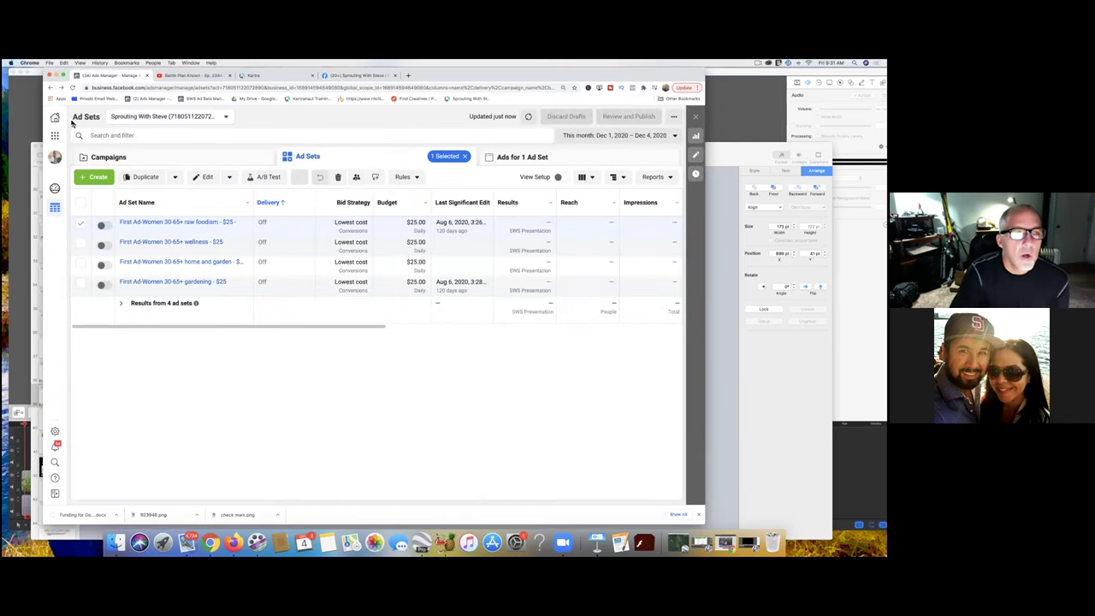
mouse_move(156, 226)
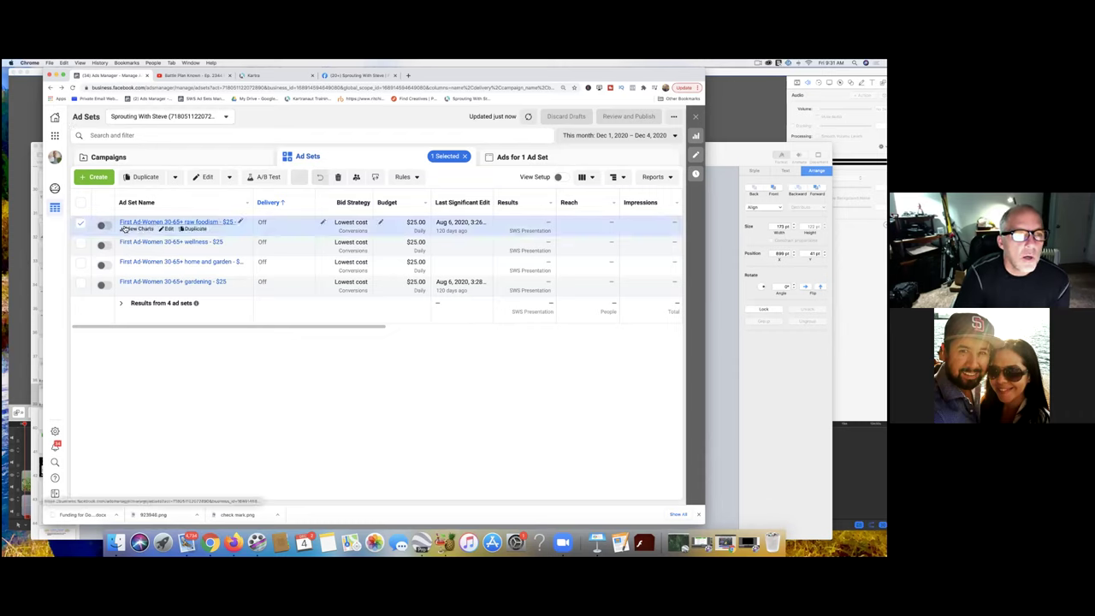
left_click(56, 135)
left_click(106, 213)
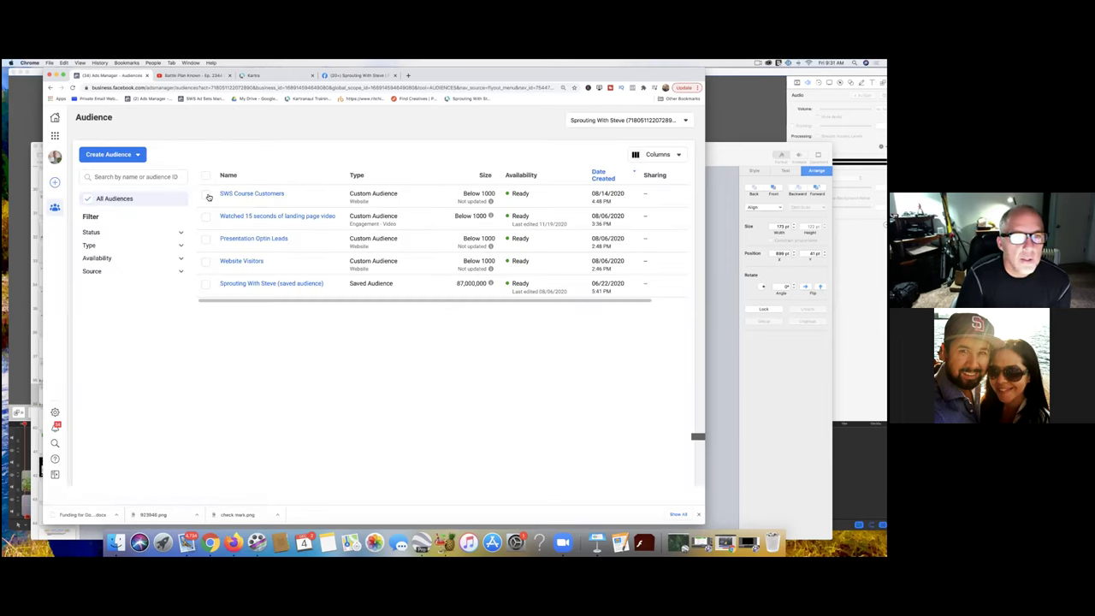
Create a lookalike audience with SWS Course Customers as its source and the United States as its location, keeping the 1% size
left_click(206, 195)
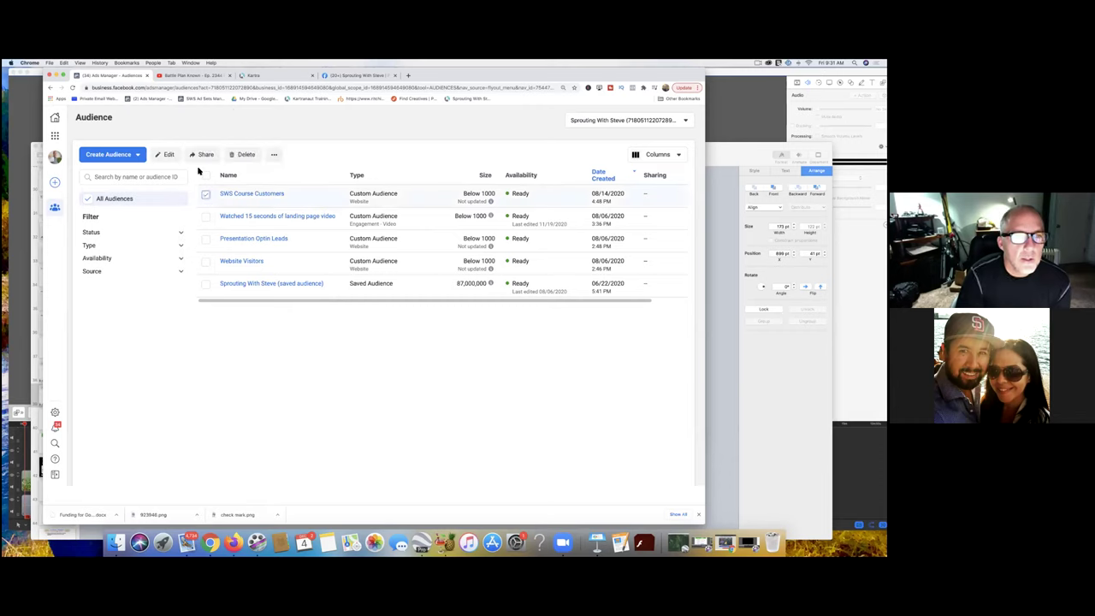
left_click(274, 155)
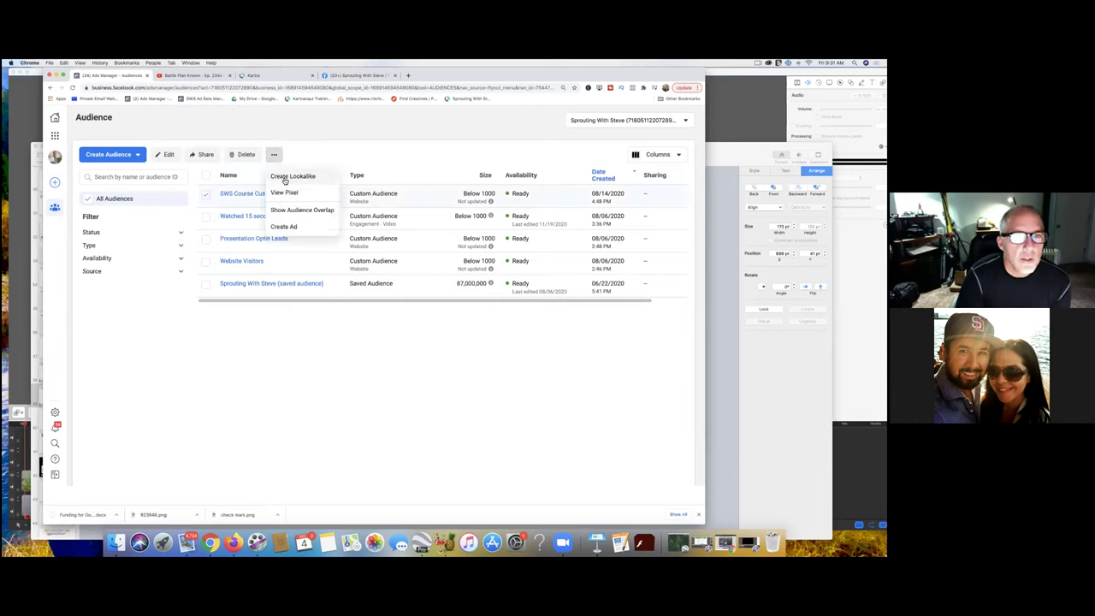
left_click(284, 179)
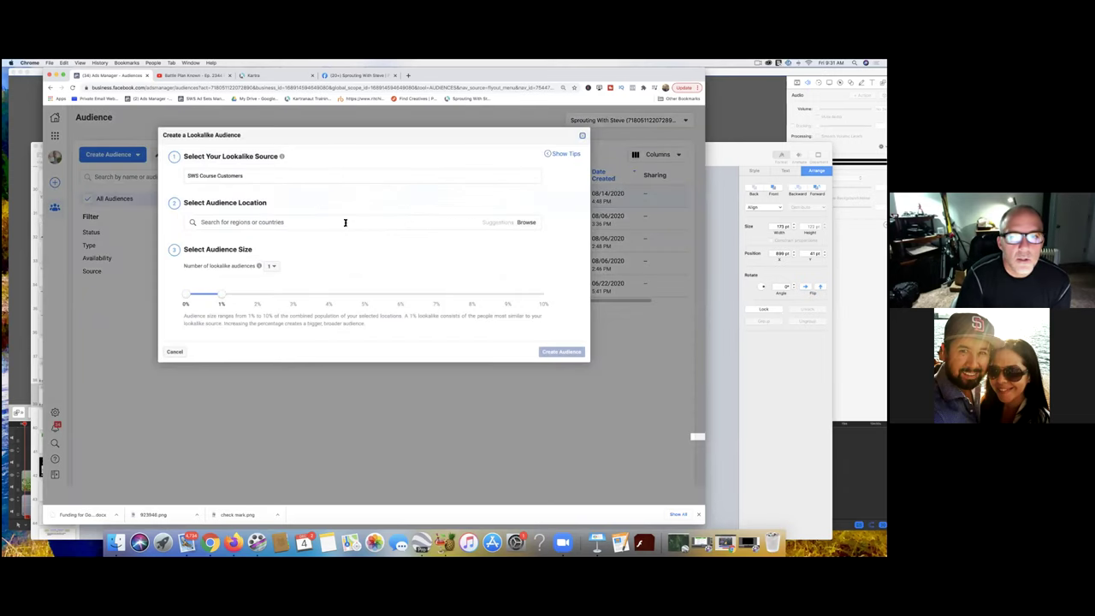
left_click(396, 224)
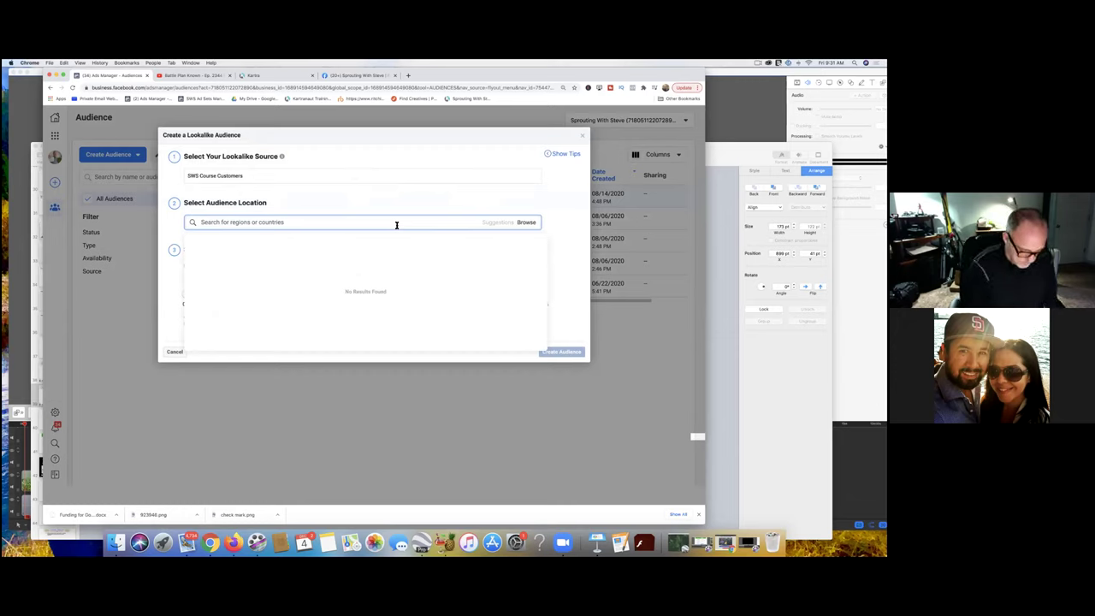
type("united st")
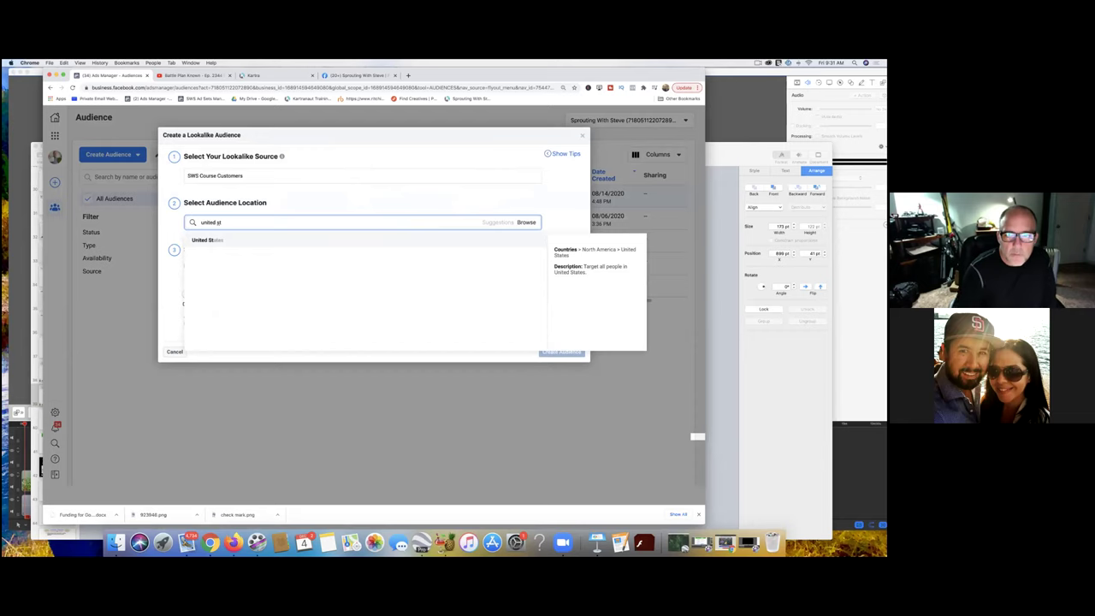
left_click(386, 240)
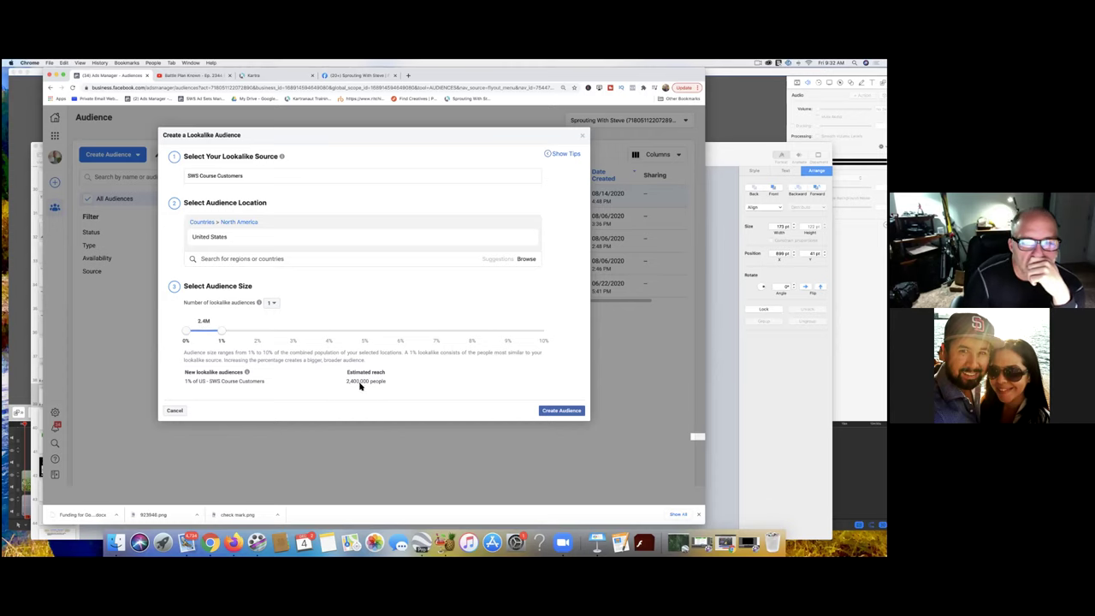
left_click(564, 412)
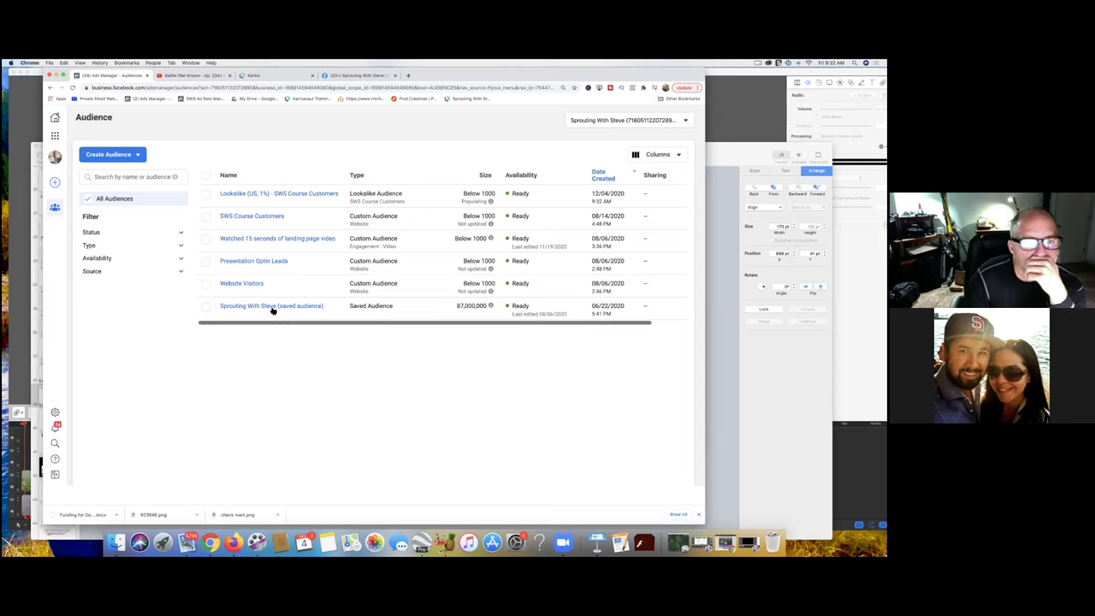
Return from the audience list to the Ad Sets list
mouse_move(273, 309)
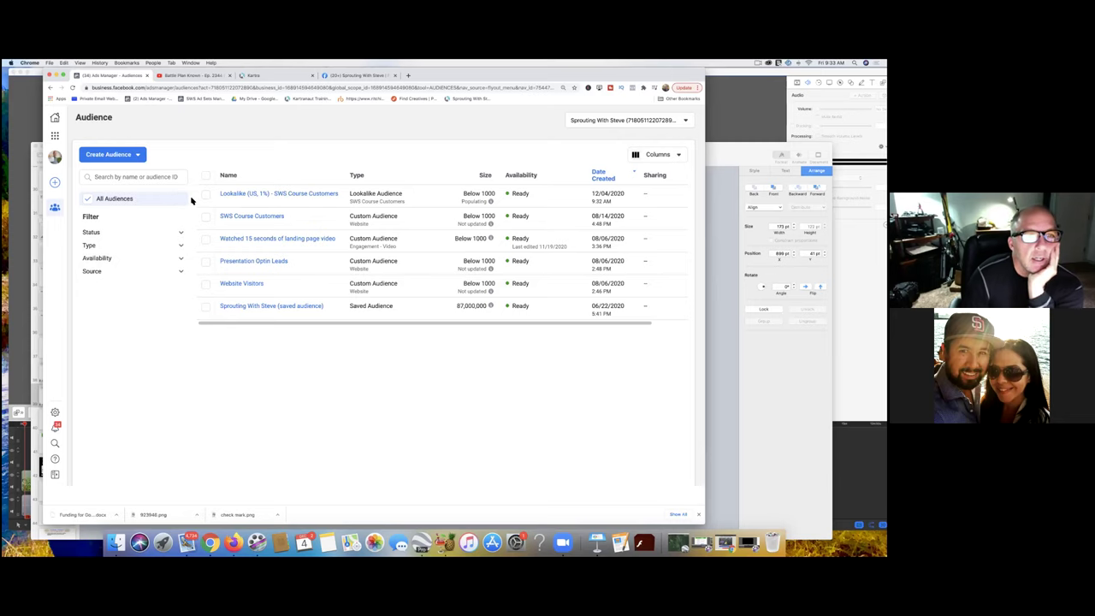
left_click(51, 88)
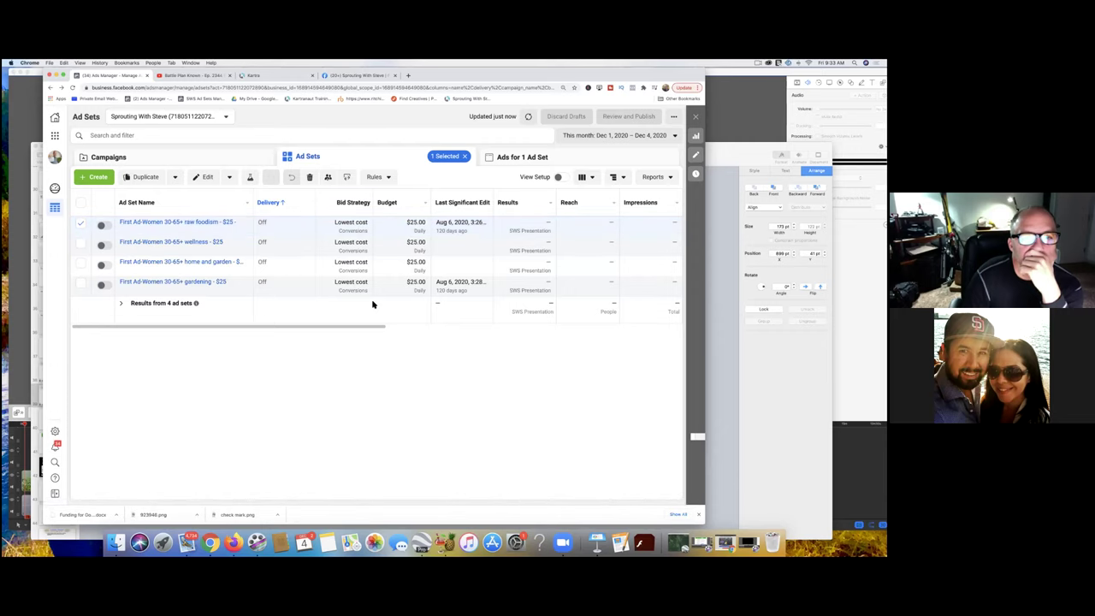
left_click(94, 177)
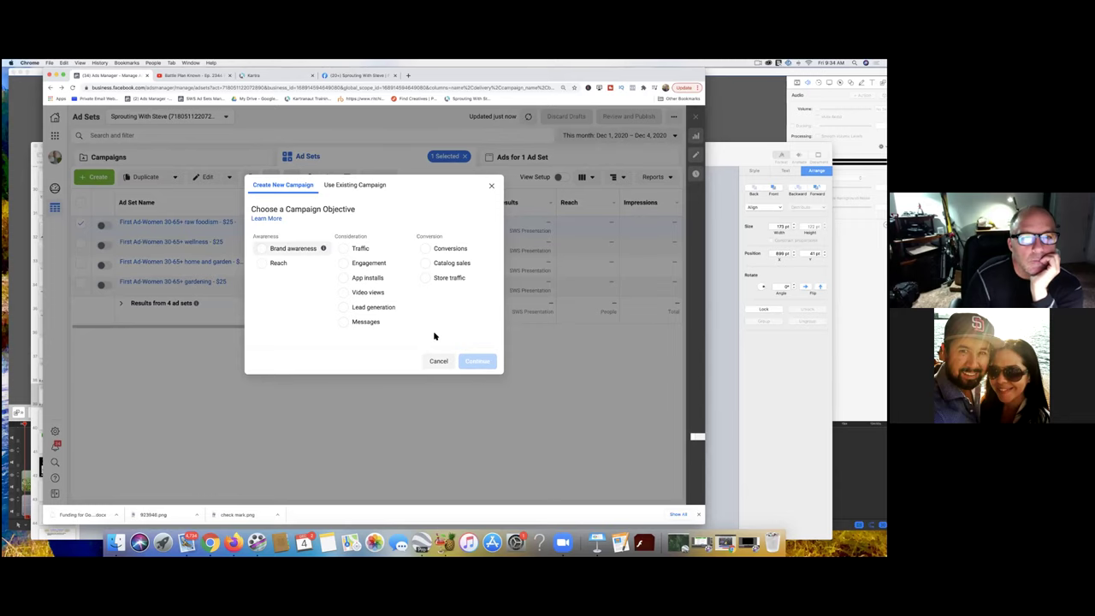
key("Escape")
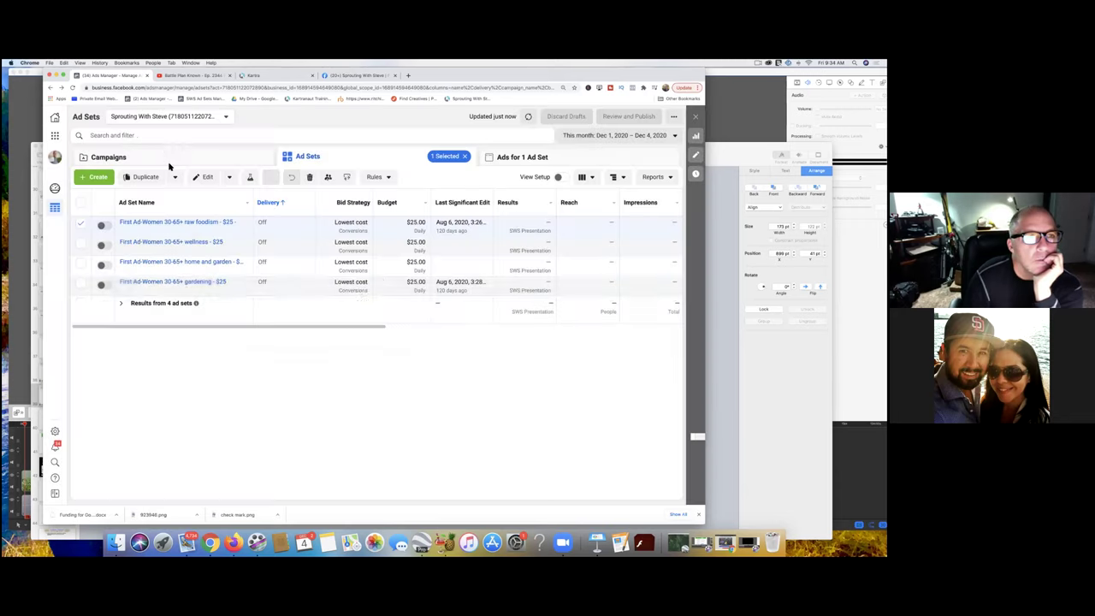
left_click(531, 161)
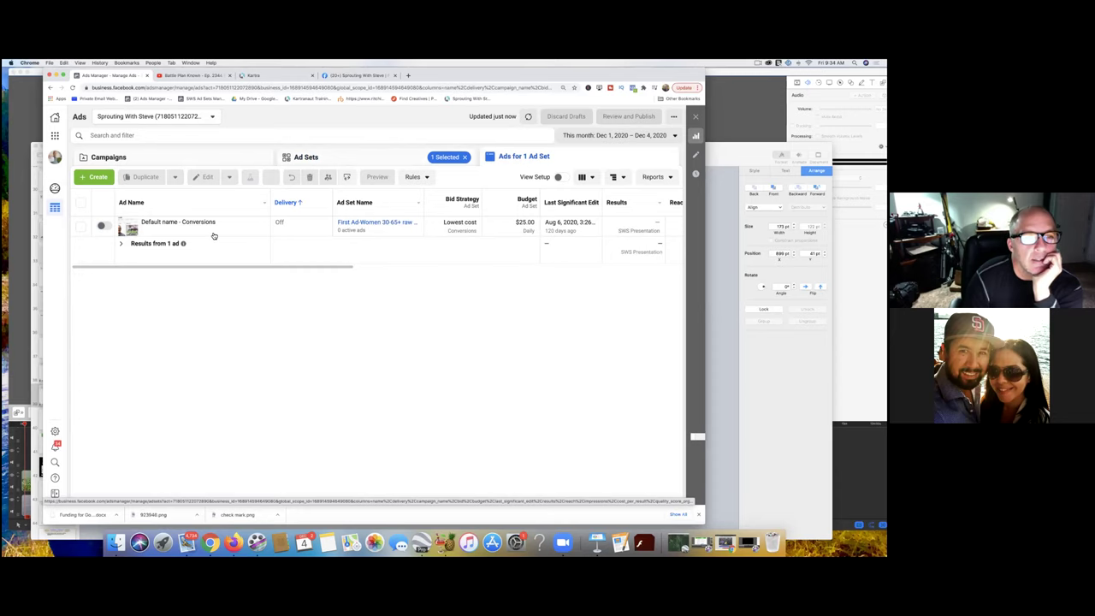
mouse_move(212, 234)
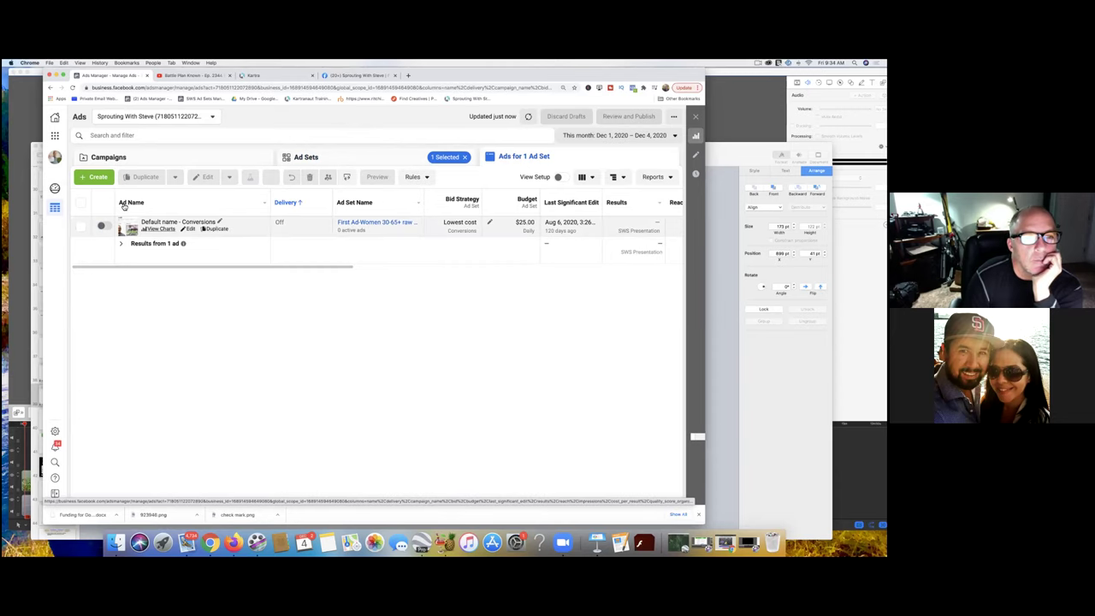
left_click(99, 178)
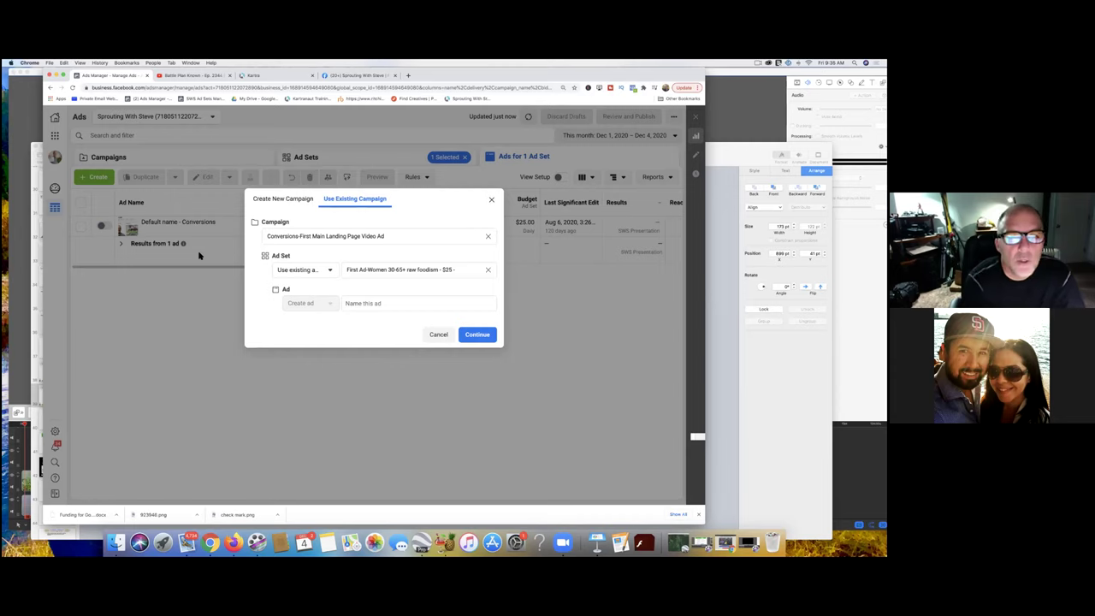
left_click(437, 334)
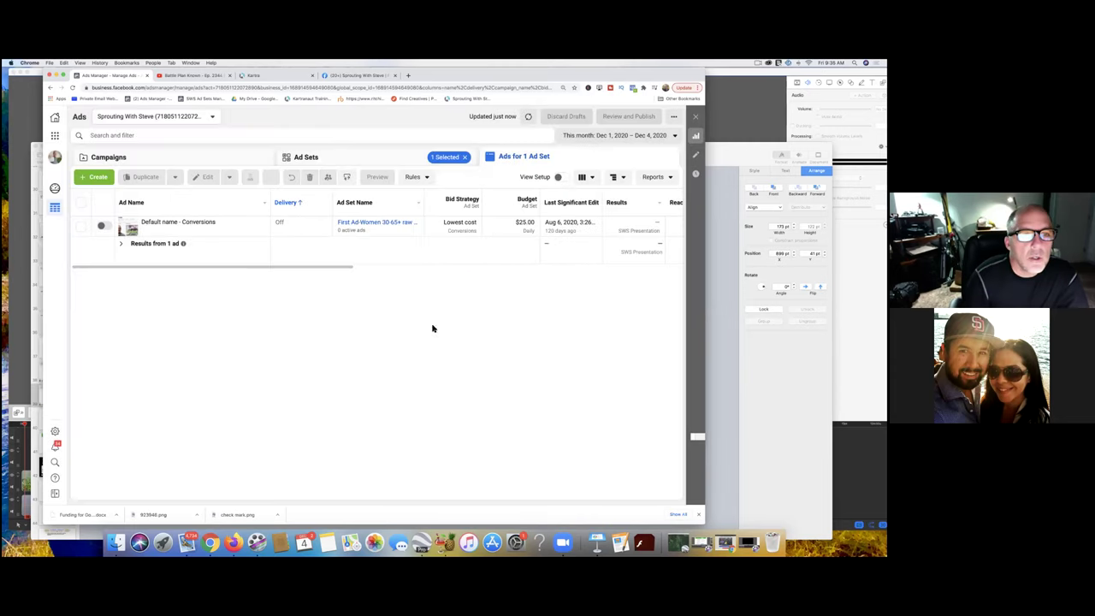
left_click(331, 166)
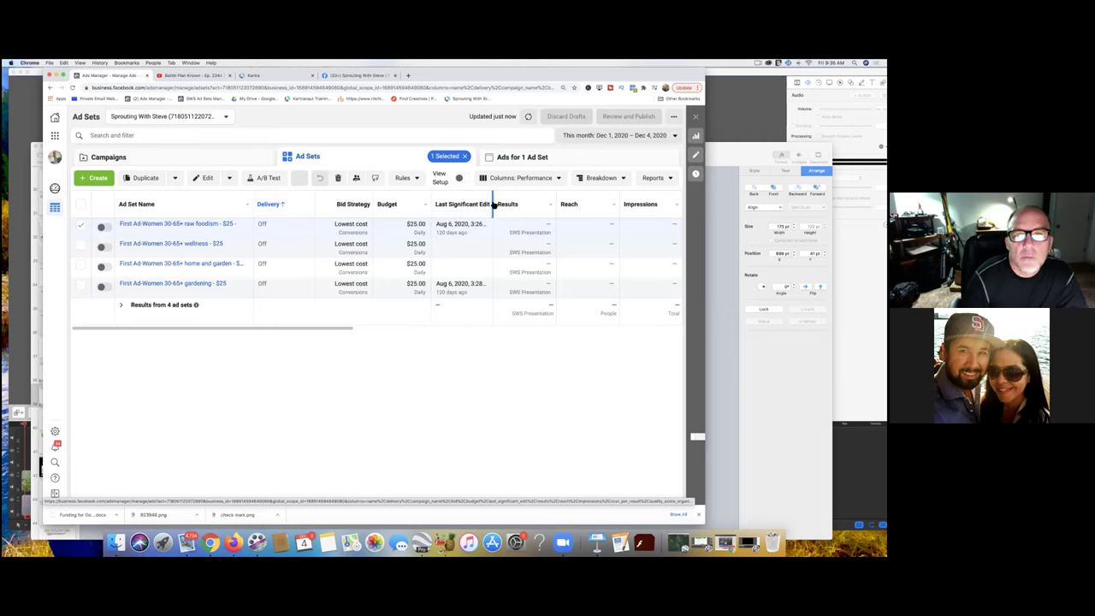
Switch the ad sets table to the SWS Presentation column preset and bring its first result columns into view
mouse_move(506, 205)
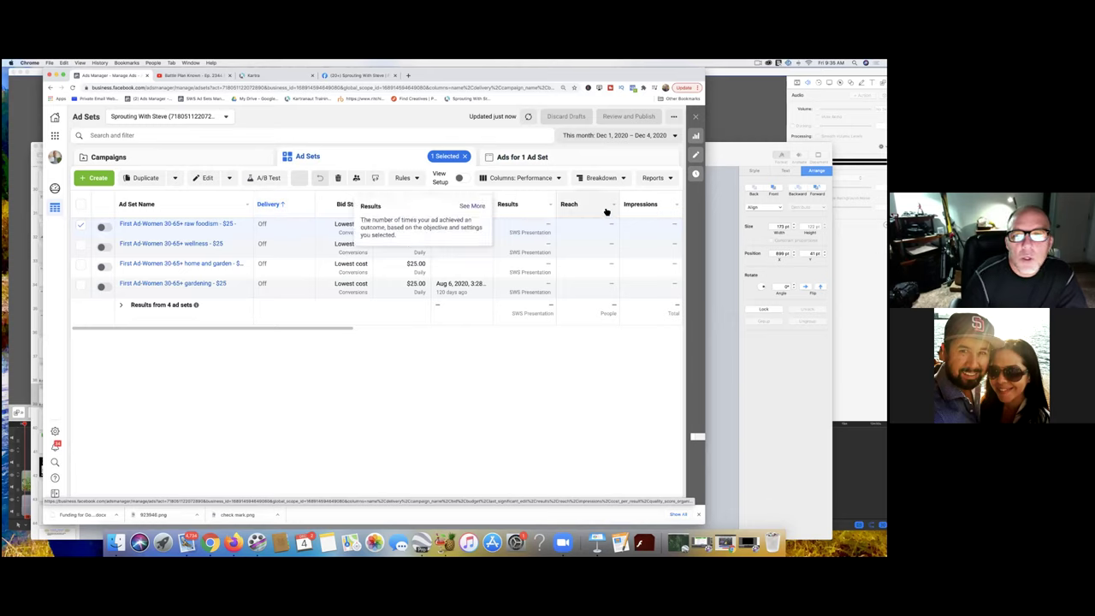
scroll(605, 211, "right", 10)
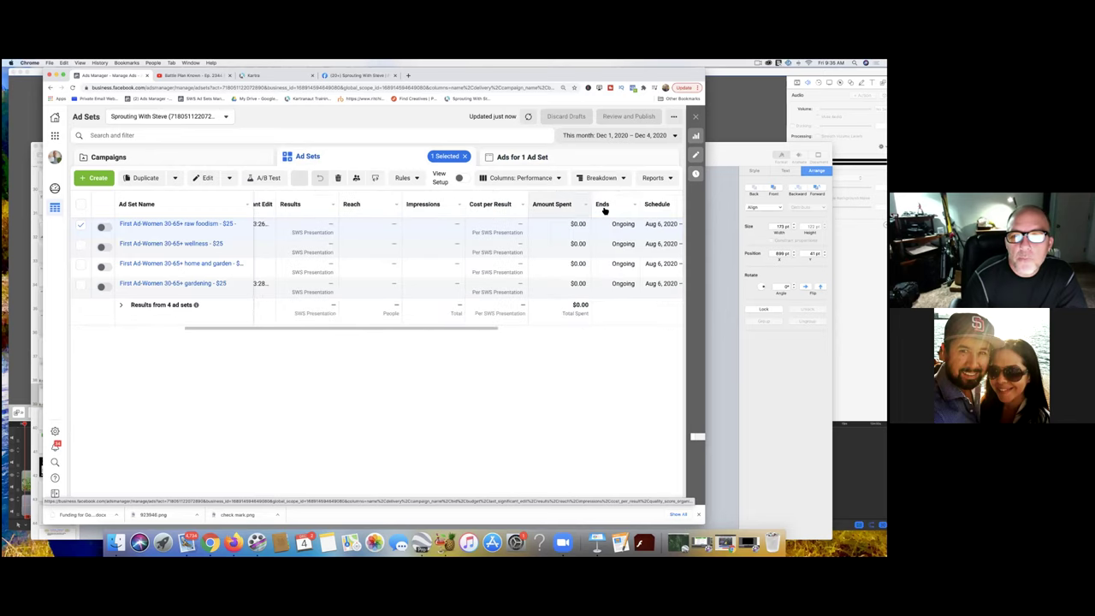
scroll(604, 211, "right", 5)
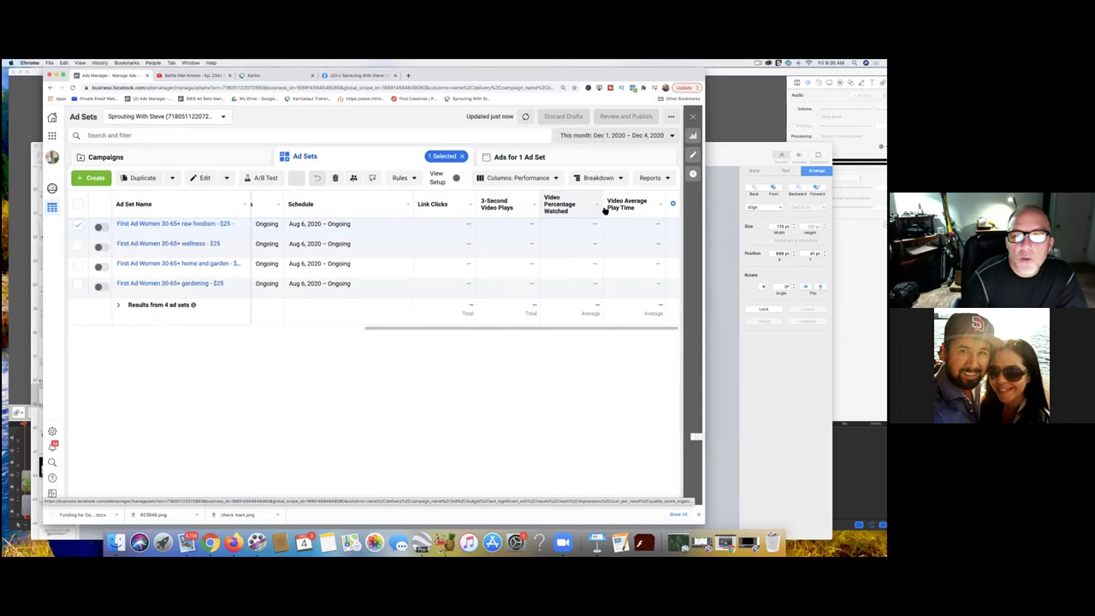
mouse_move(602, 211)
scroll(601, 210, "left", 3)
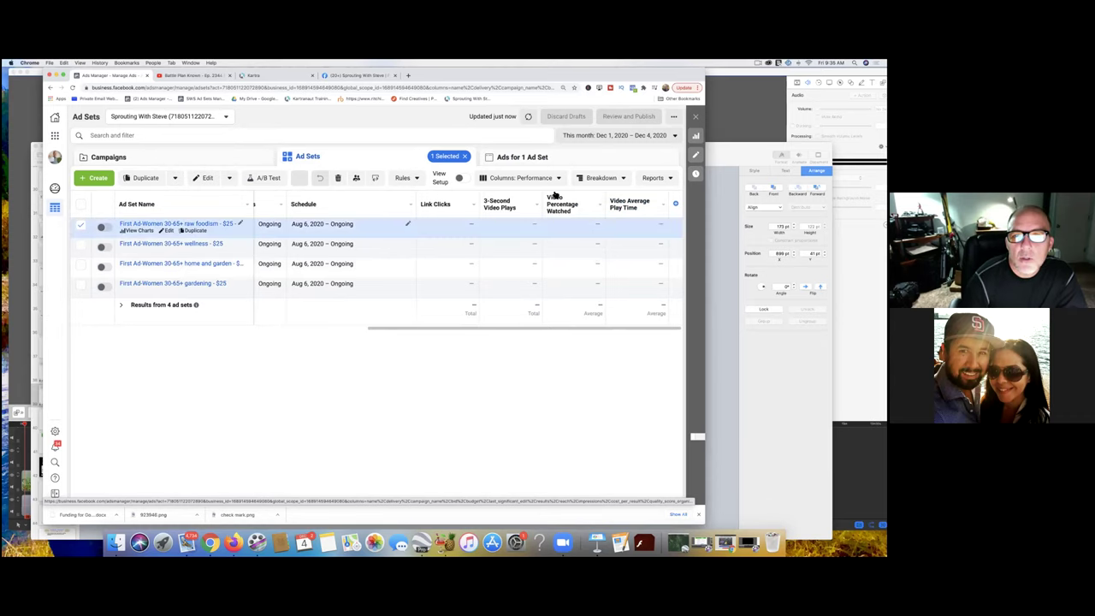
left_click(557, 179)
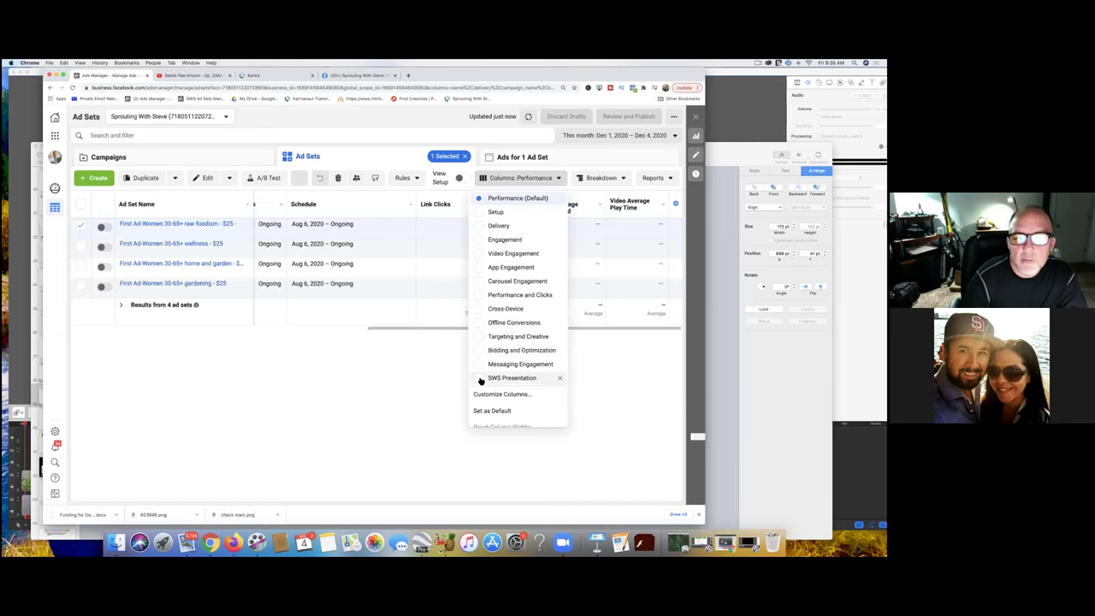
left_click(481, 380)
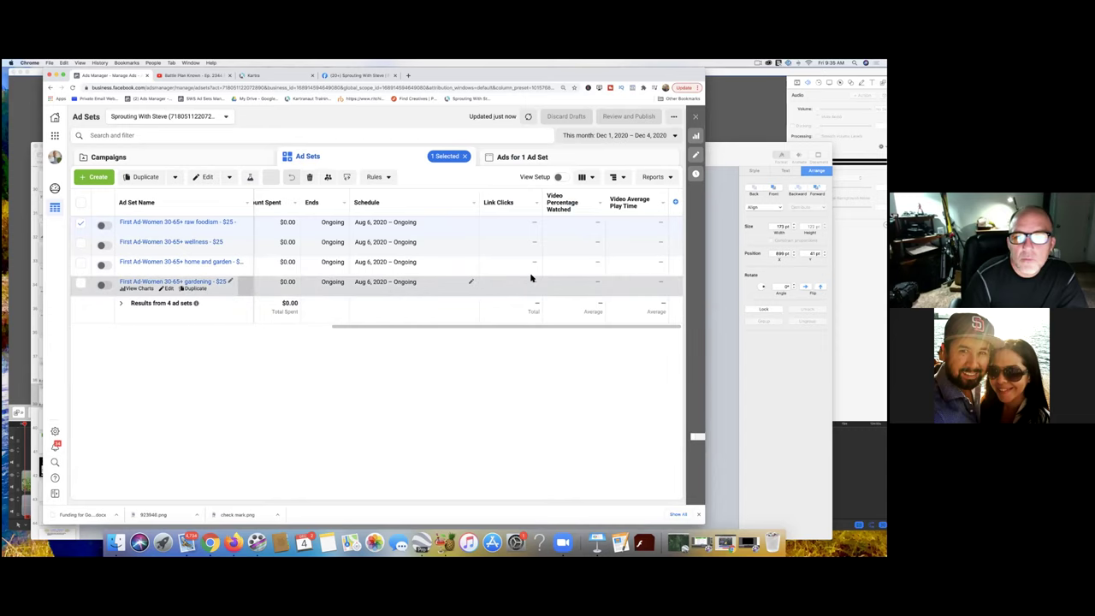
left_click_drag(544, 323, 274, 323)
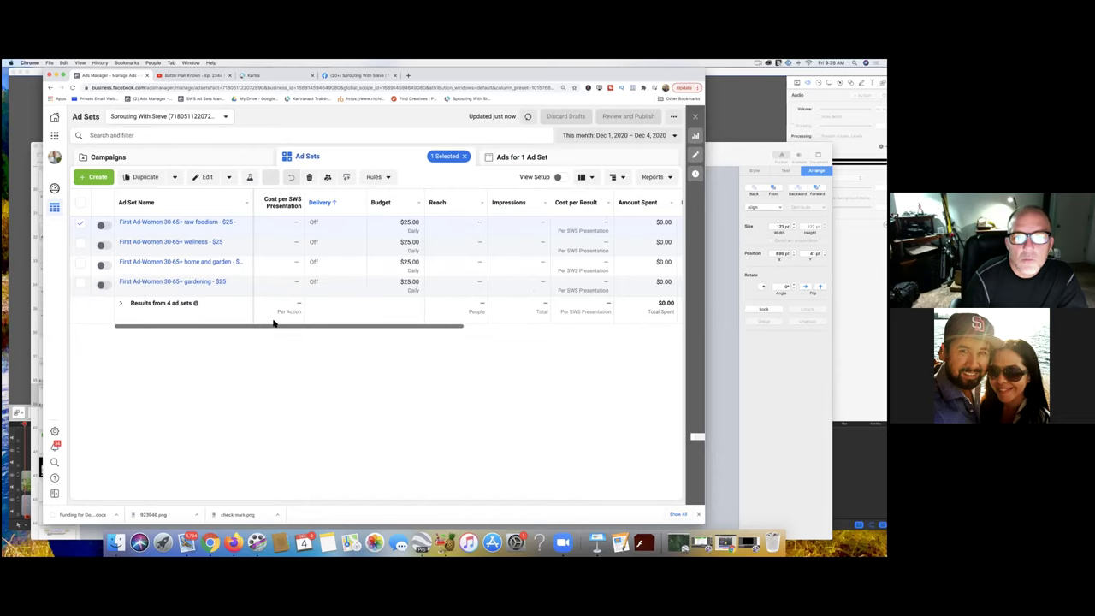
left_click_drag(273, 323, 234, 319)
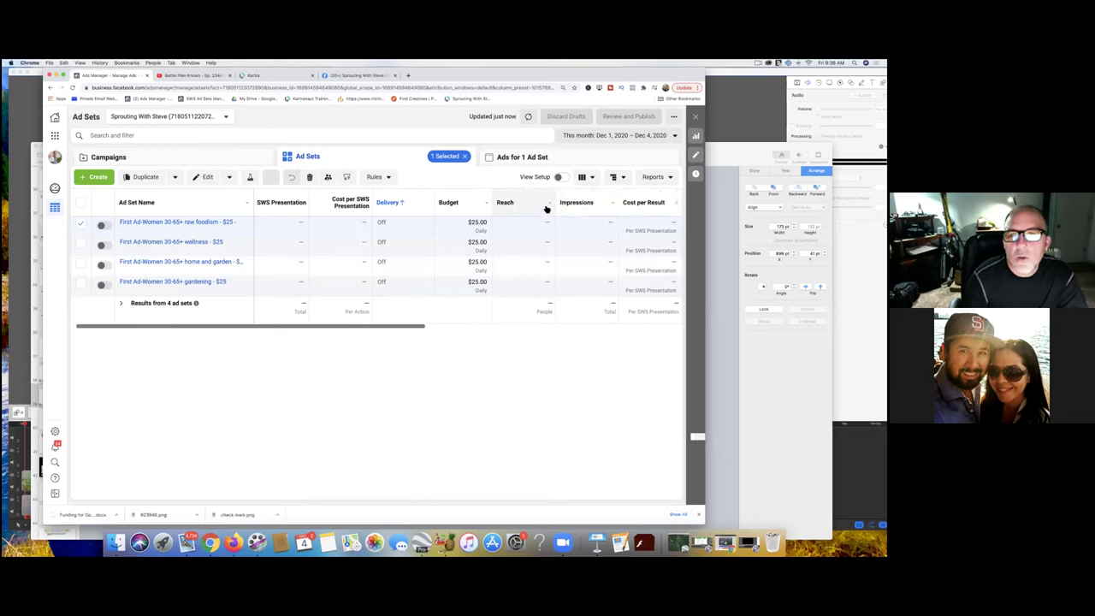
Set the date range of the ad set results to Lifetime
left_click(671, 136)
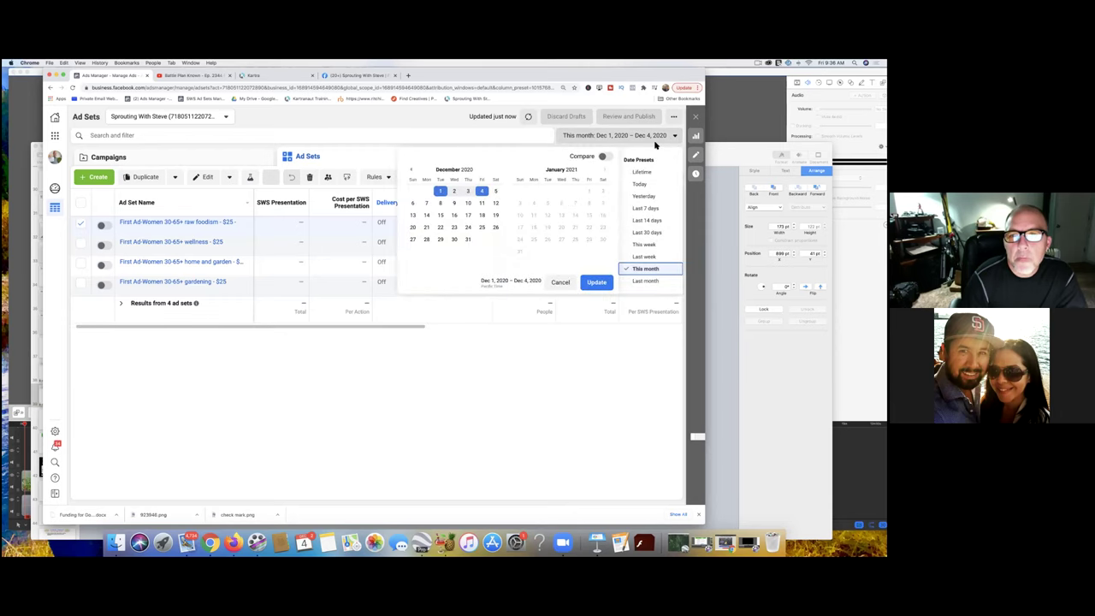
left_click(479, 192)
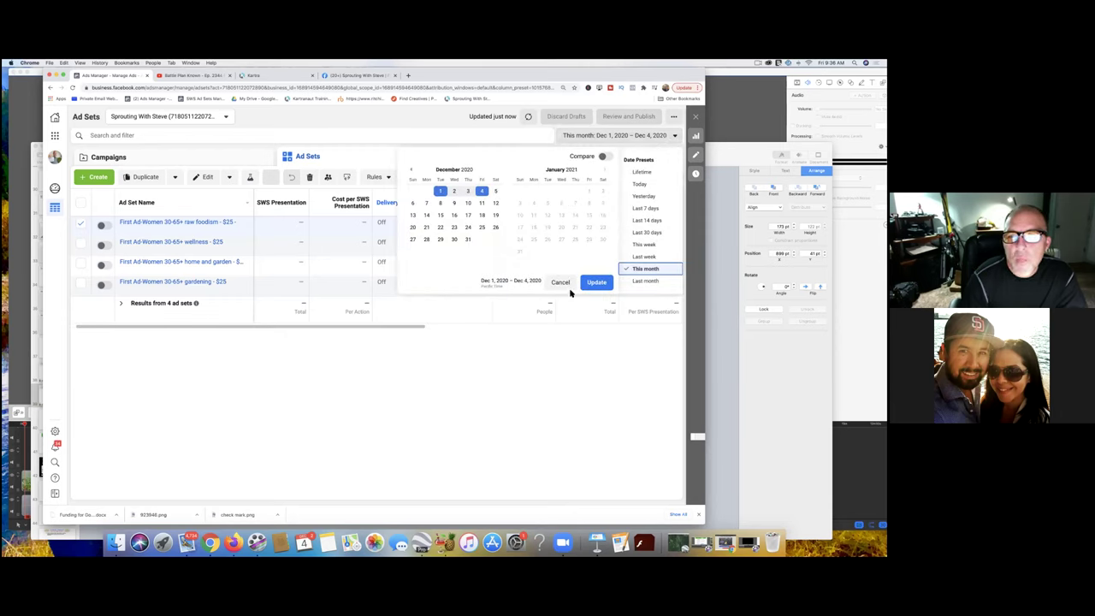
left_click(633, 172)
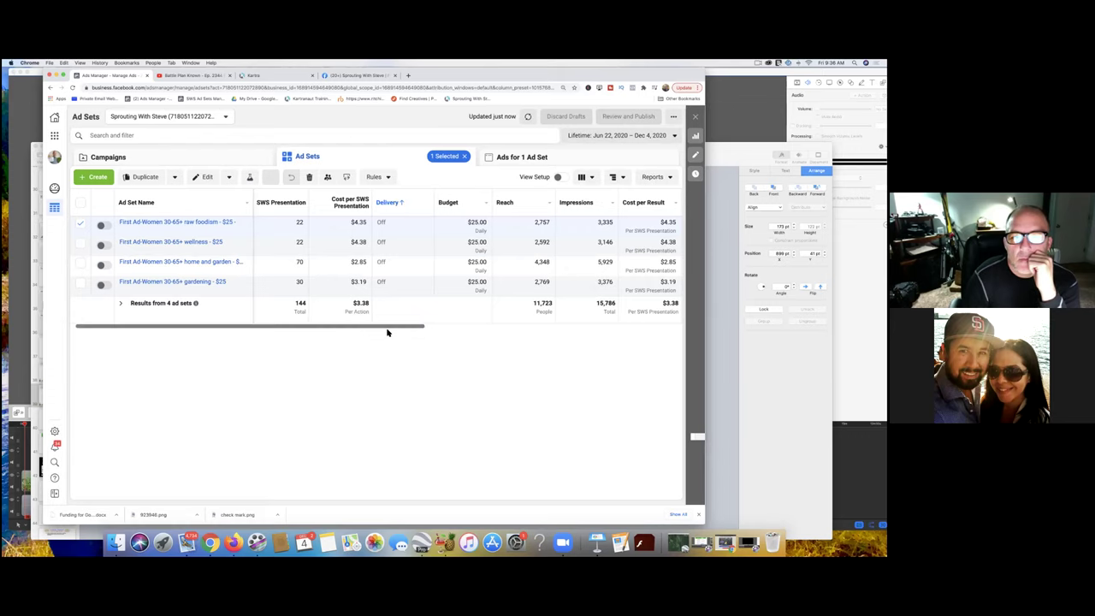
View the ad inside the selected raw foodism ad set, and return to the Ad Sets list
left_click_drag(391, 330, 317, 327)
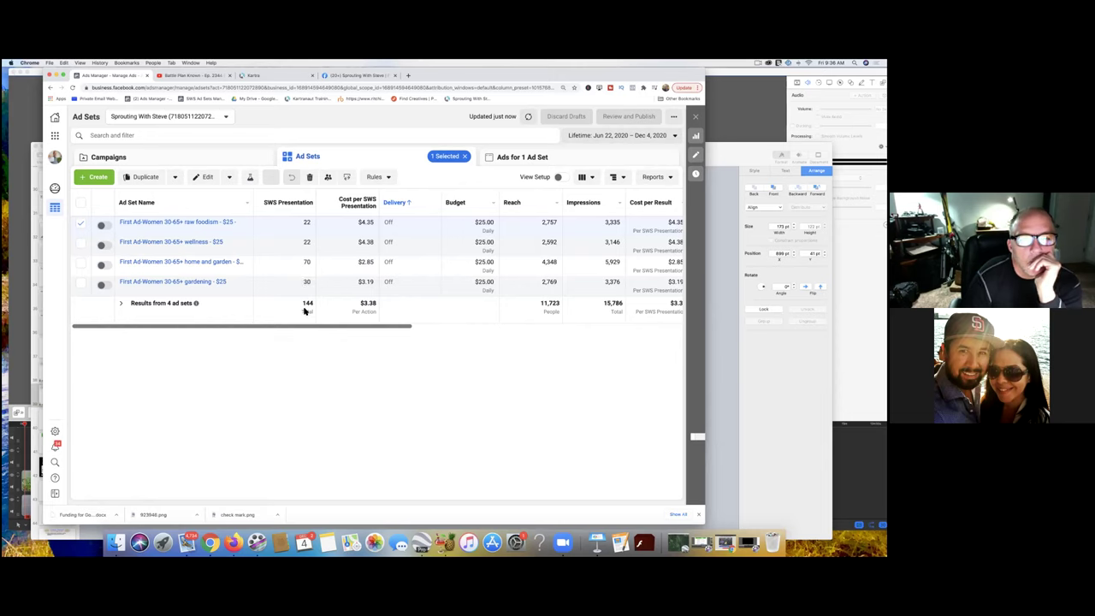
scroll(303, 311, "right", 1)
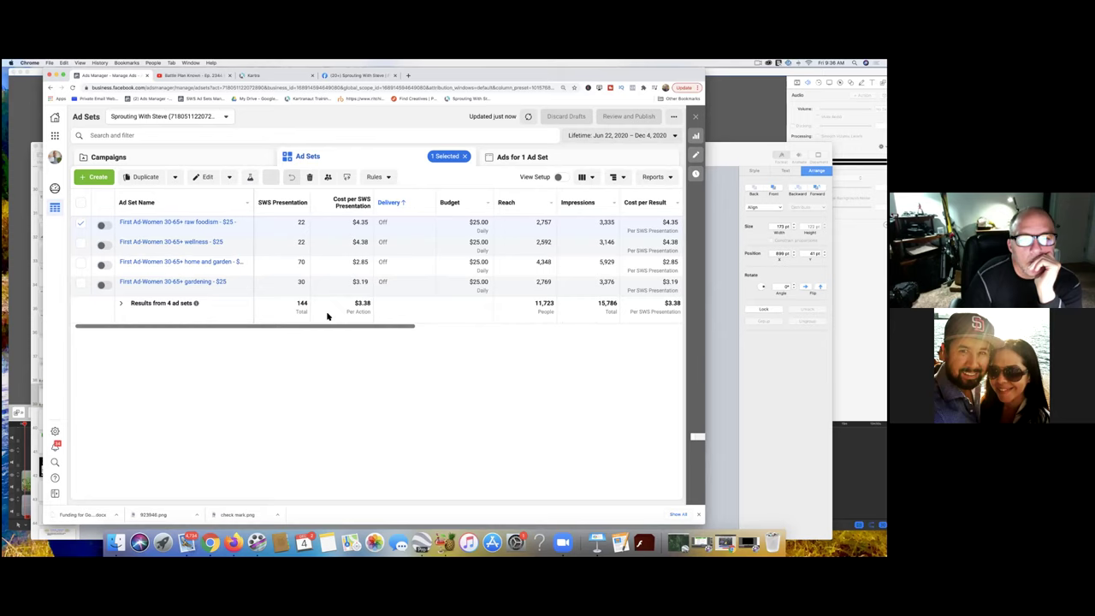
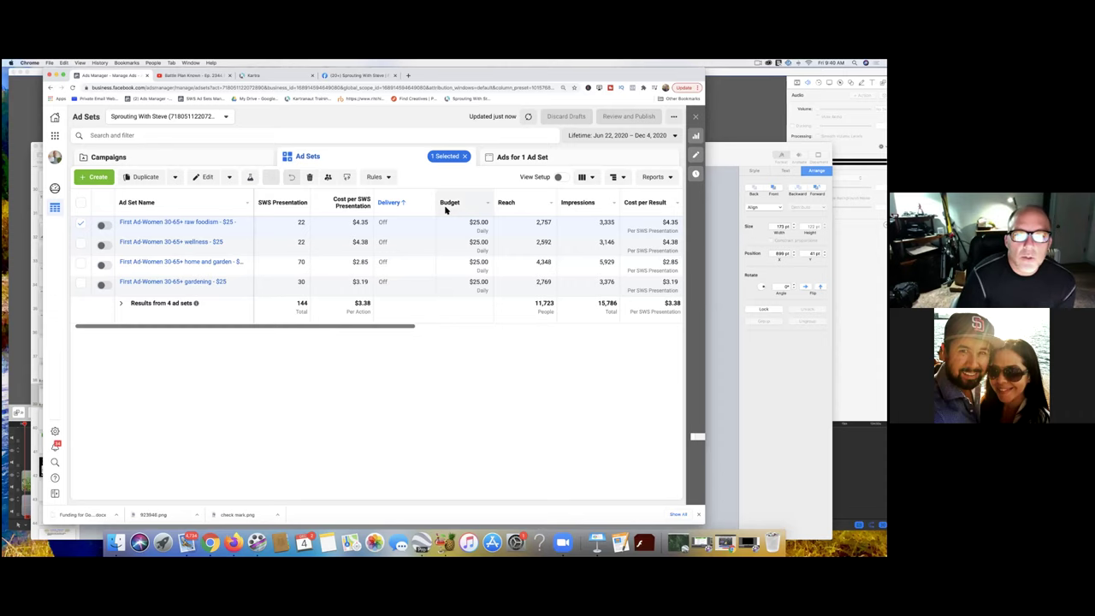
left_click(540, 159)
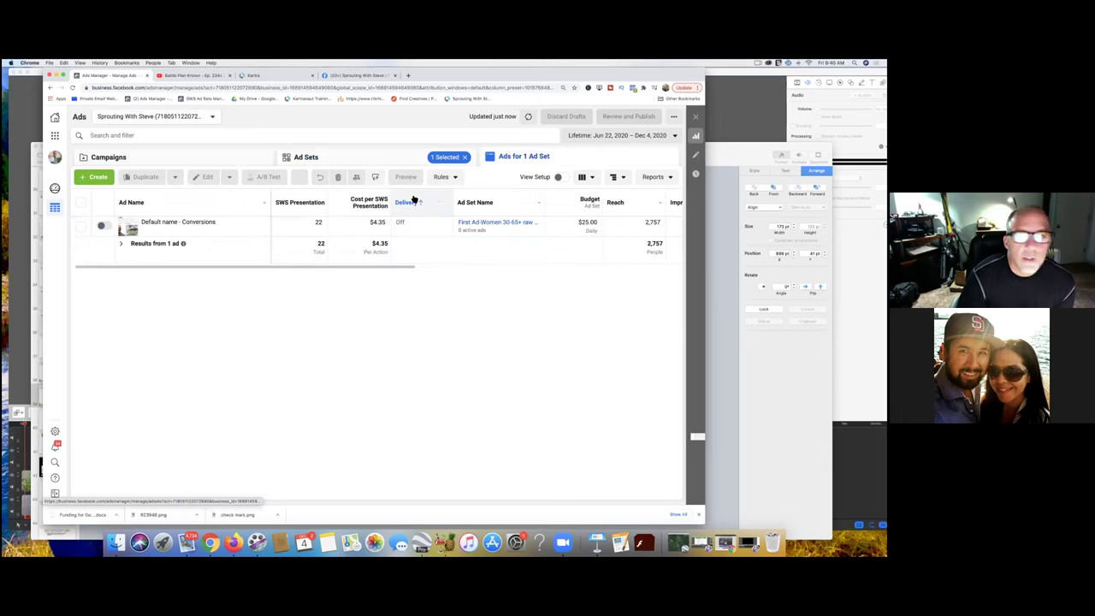
left_click(376, 163)
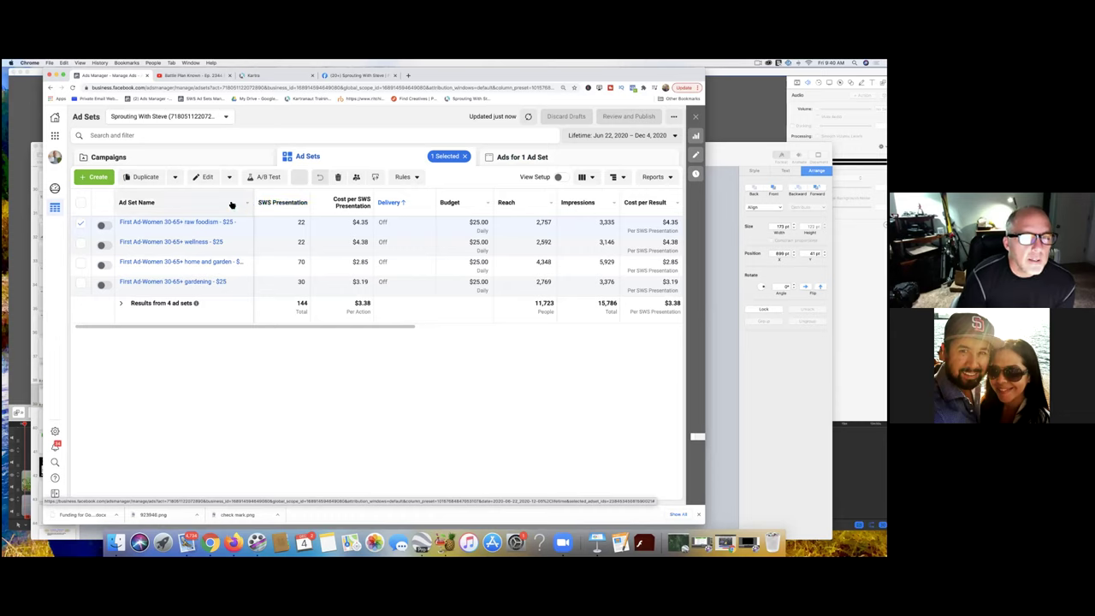
mouse_move(206, 225)
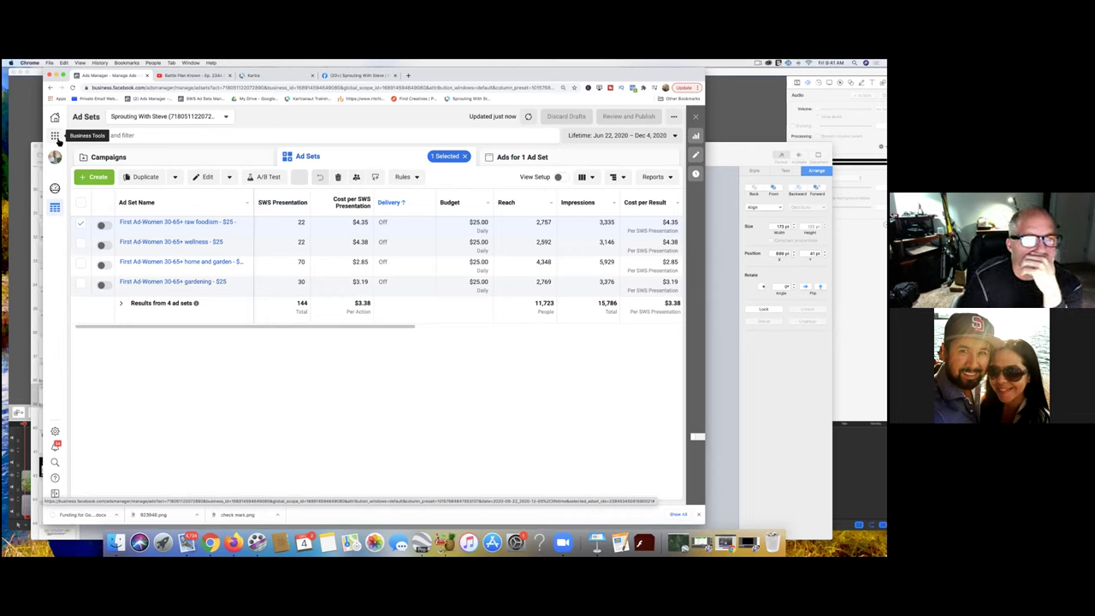
Reopen Ads Manager from the business tools and bring up the unfiltered Ad Sets list
left_click(57, 138)
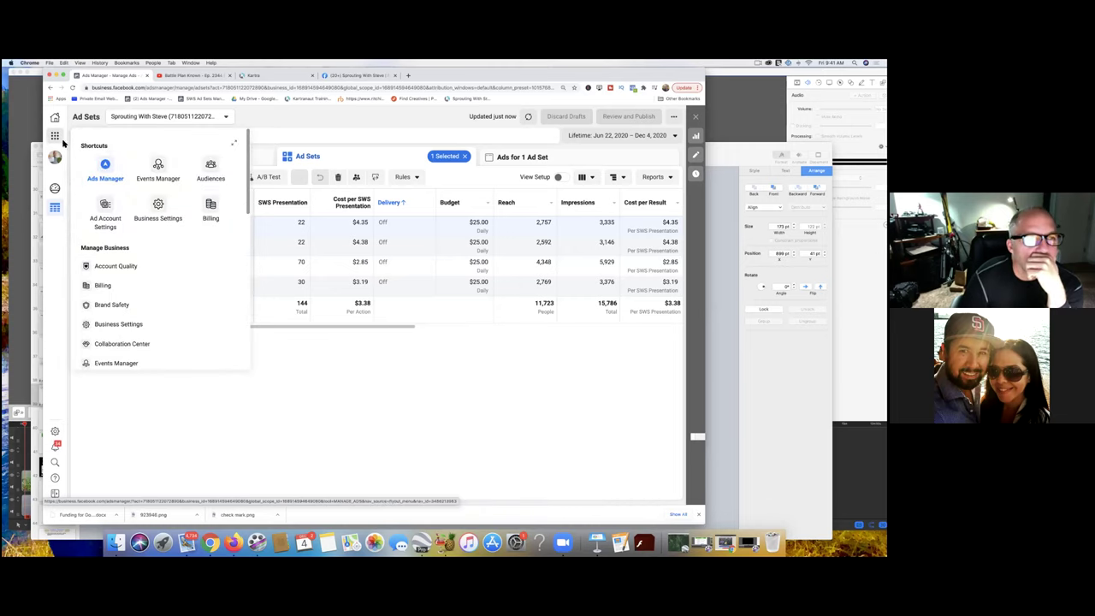
left_click(105, 169)
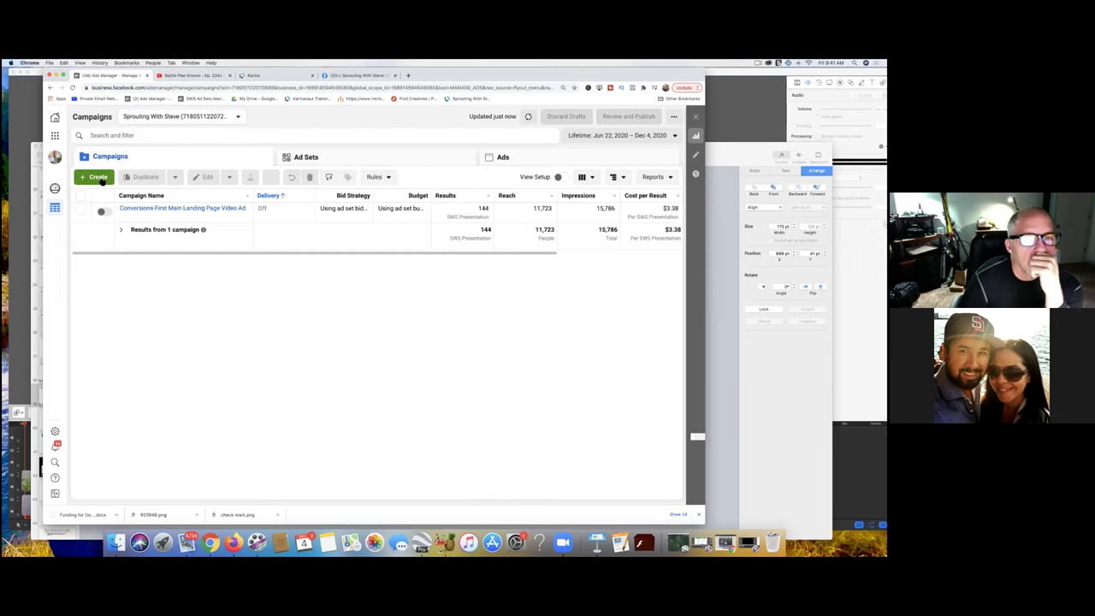
left_click(516, 157)
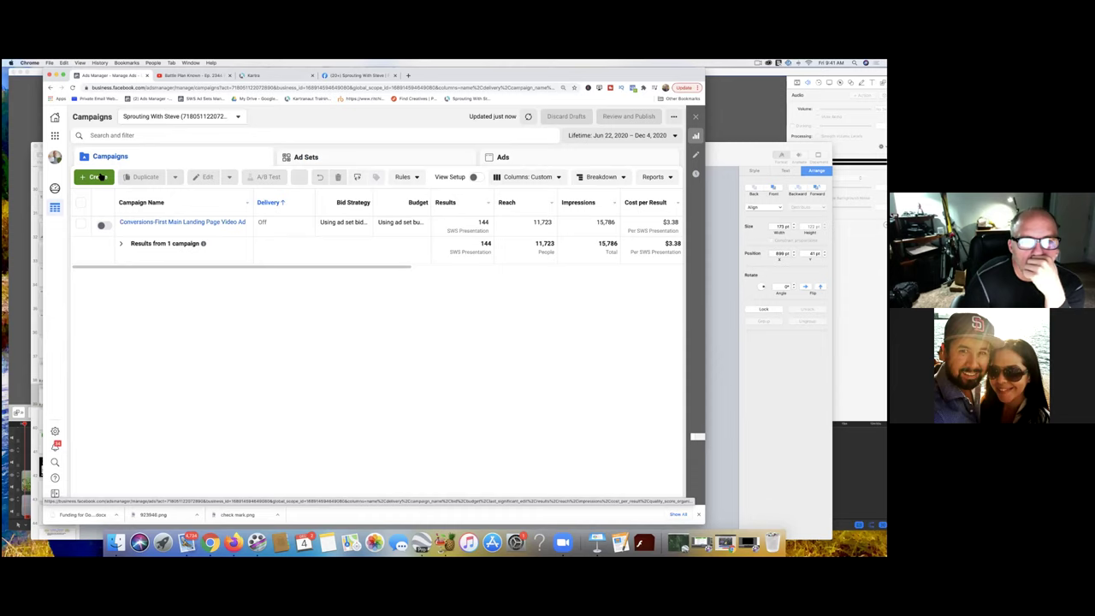
left_click(318, 159)
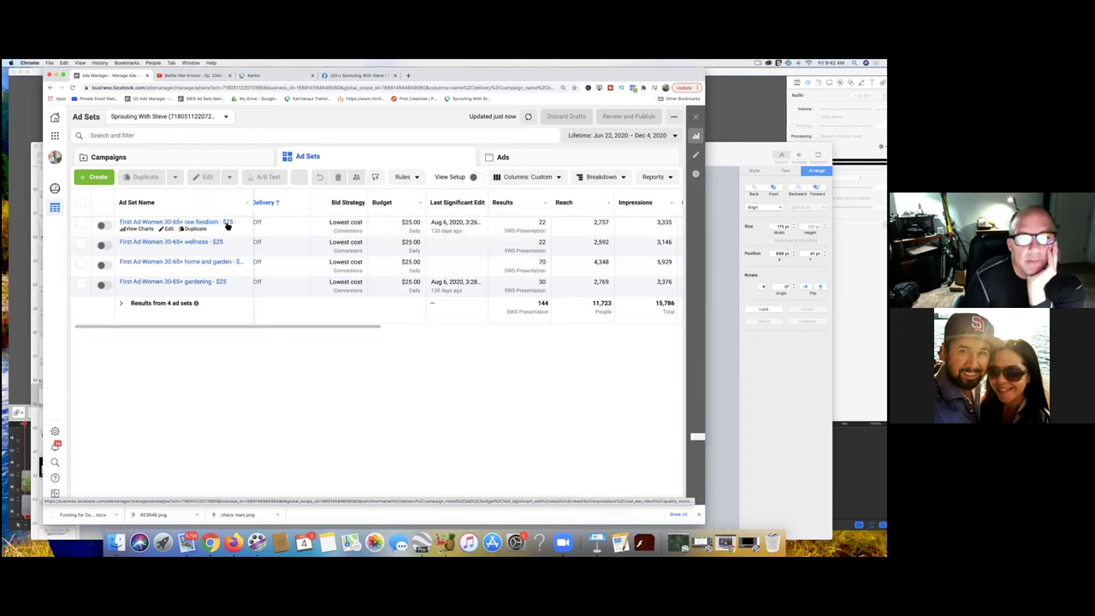
Open the raw foodism ad set for editing and examine its budget, audience and placement settings
scroll(205, 225, "right", 1)
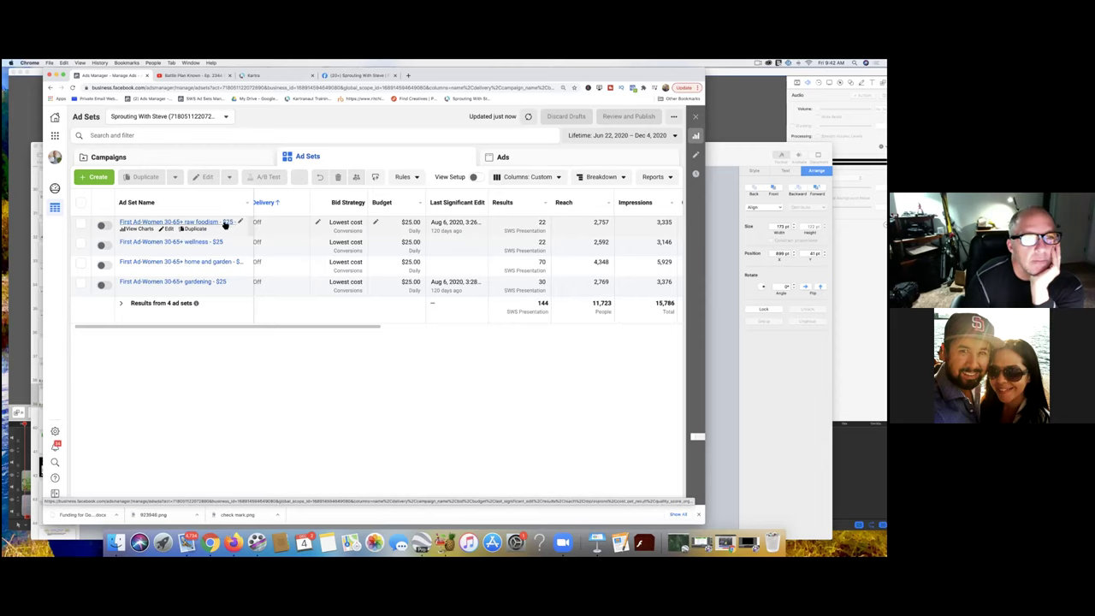
scroll(231, 224, "right", 1)
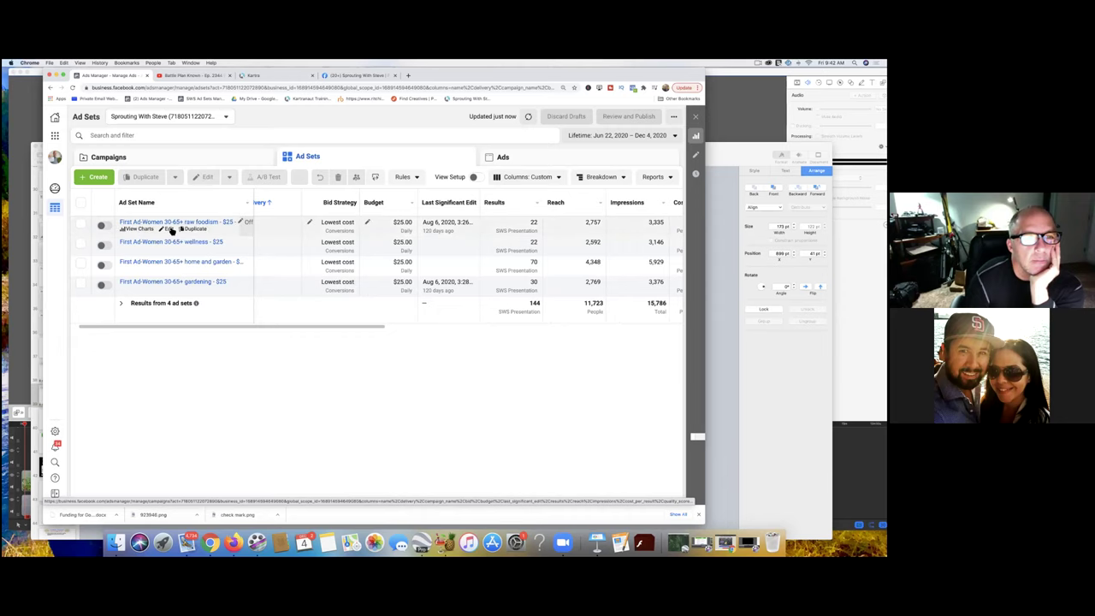
left_click(169, 229)
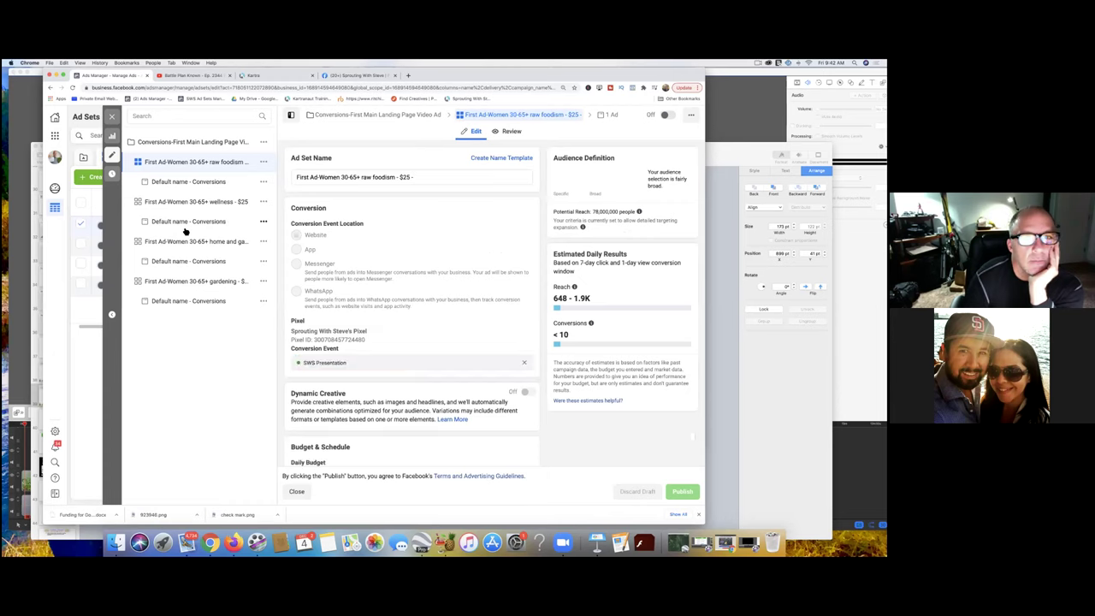
scroll(330, 246, "down", 3)
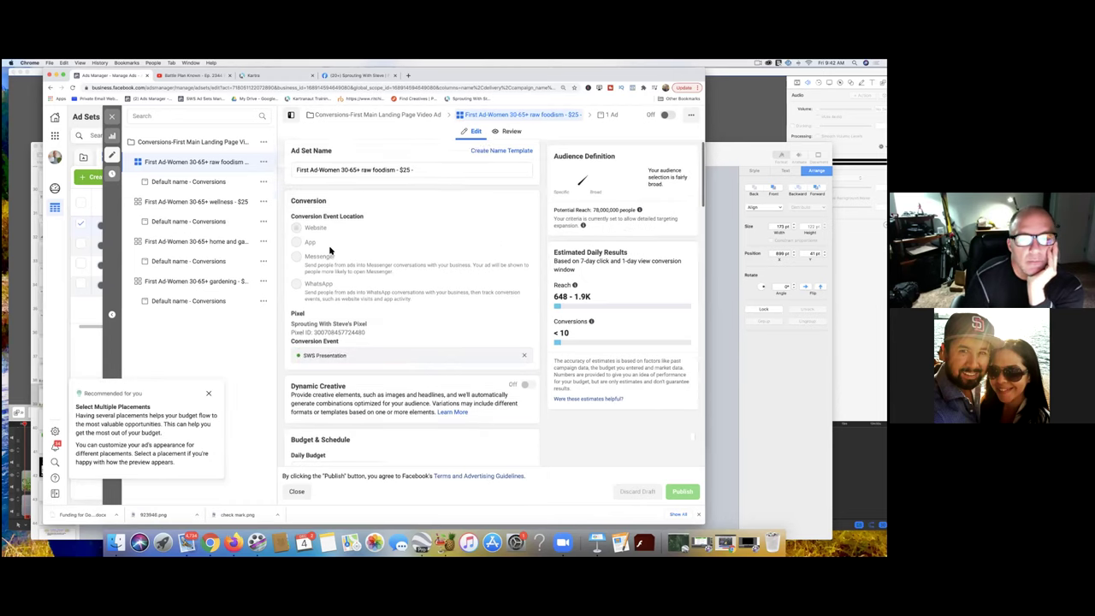
scroll(330, 250, "down", 10)
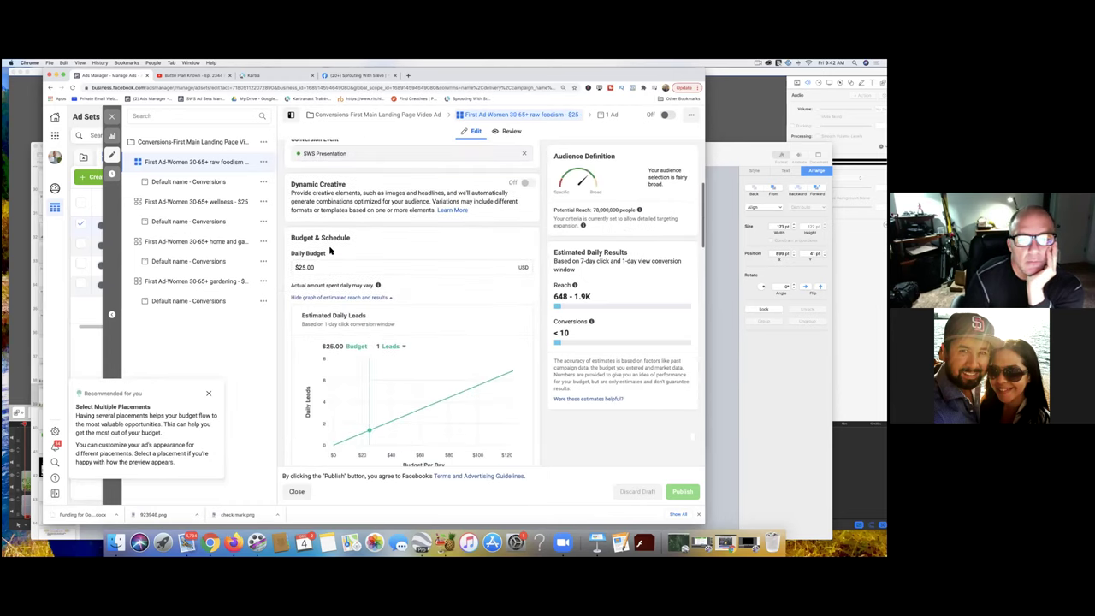
scroll(330, 250, "down", 12)
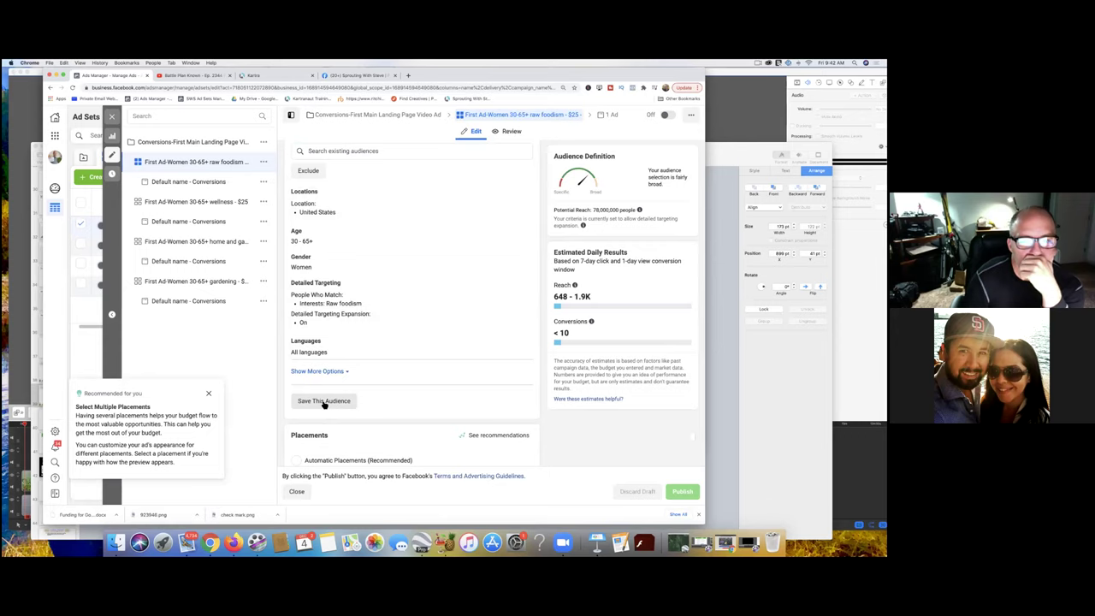
scroll(324, 401, "up", 5)
scroll(324, 400, "up", 10)
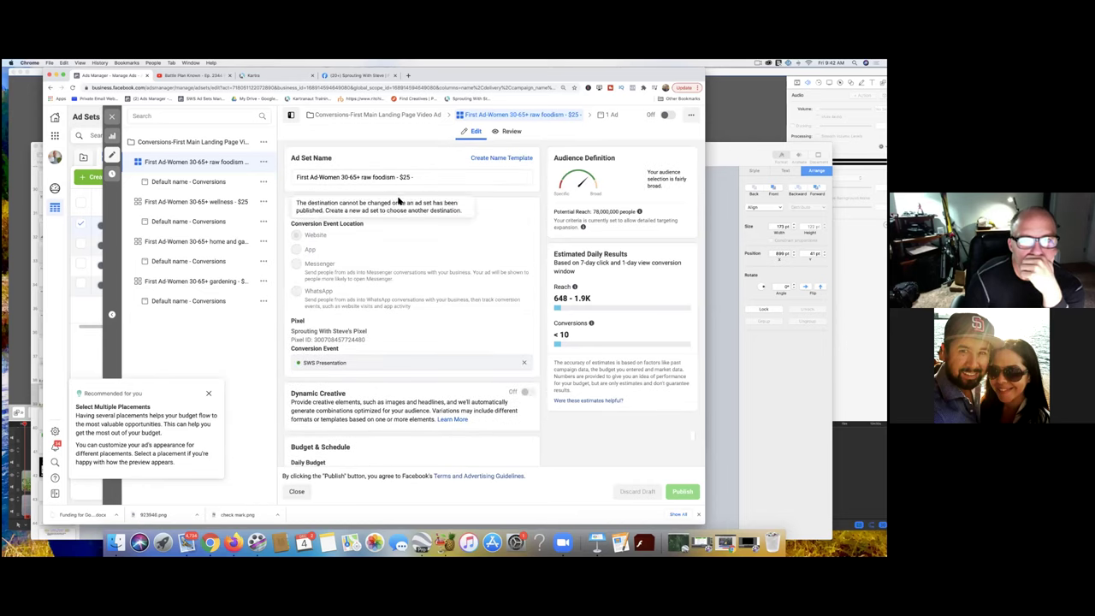
Save the ad set's targeting as a reusable audience named First Ad-Women 30-65+ raw foodism, reusing the wording from the ad set name
left_click_drag(396, 177, 295, 176)
key("super+c")
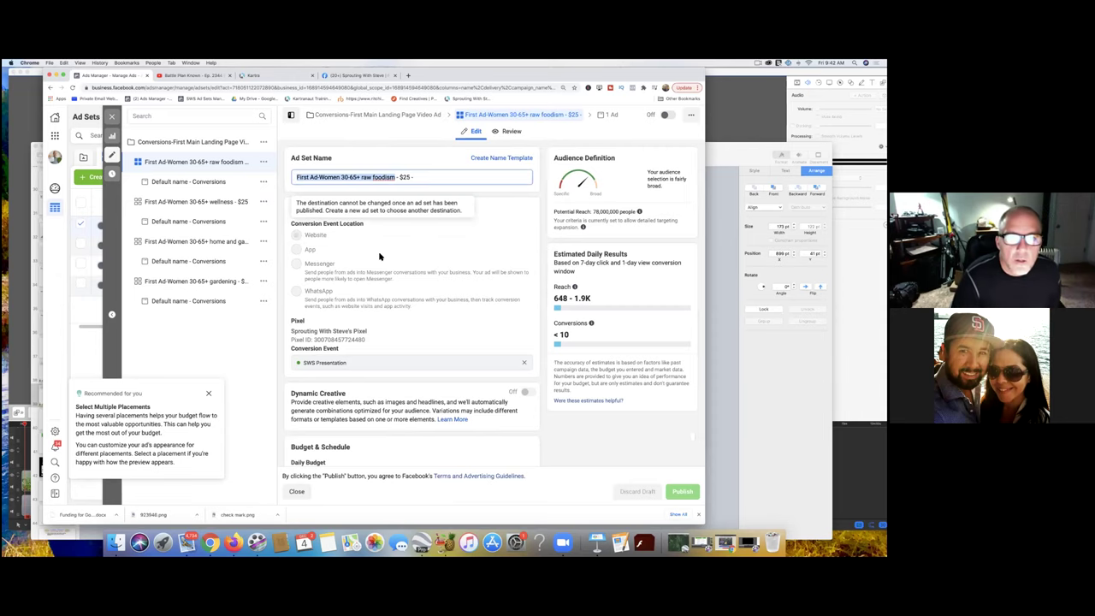
scroll(379, 256, "down", 15)
scroll(351, 254, "down", 2)
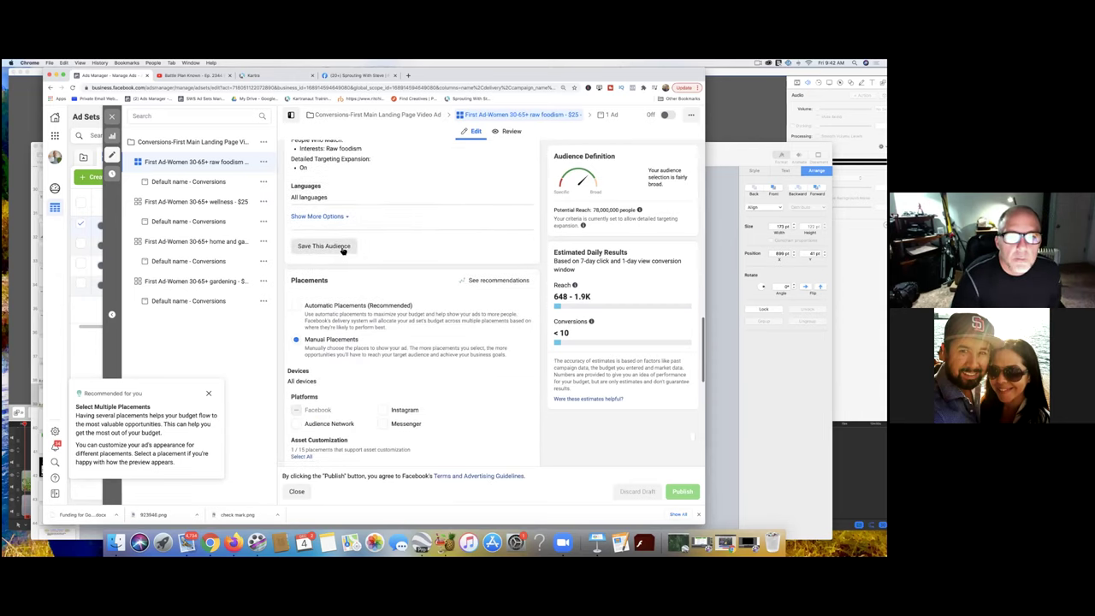
left_click(344, 246)
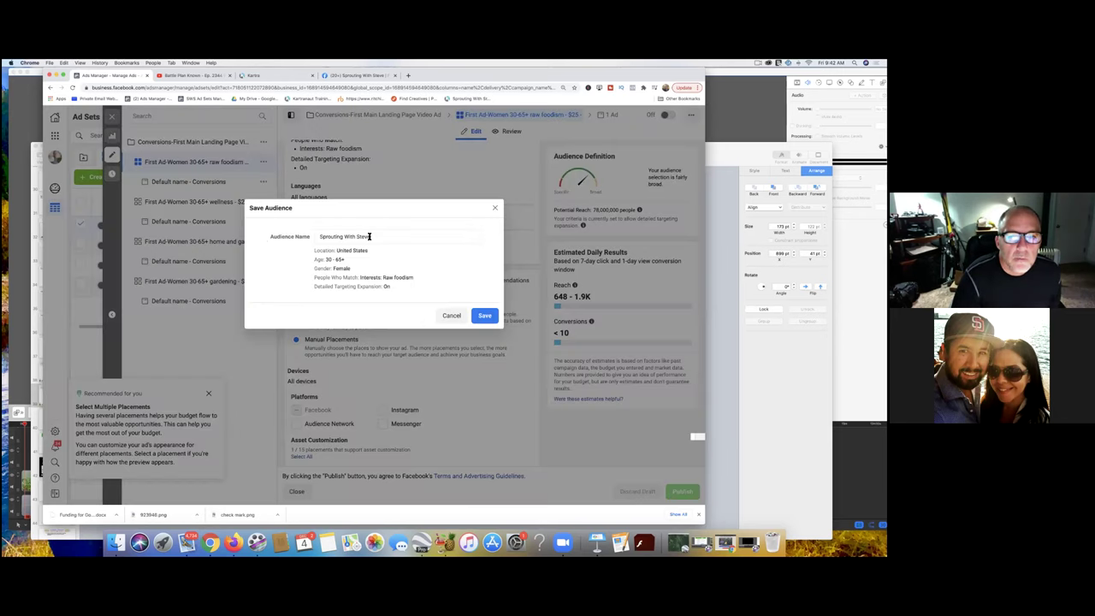
left_click_drag(371, 237, 317, 237)
key("super+v")
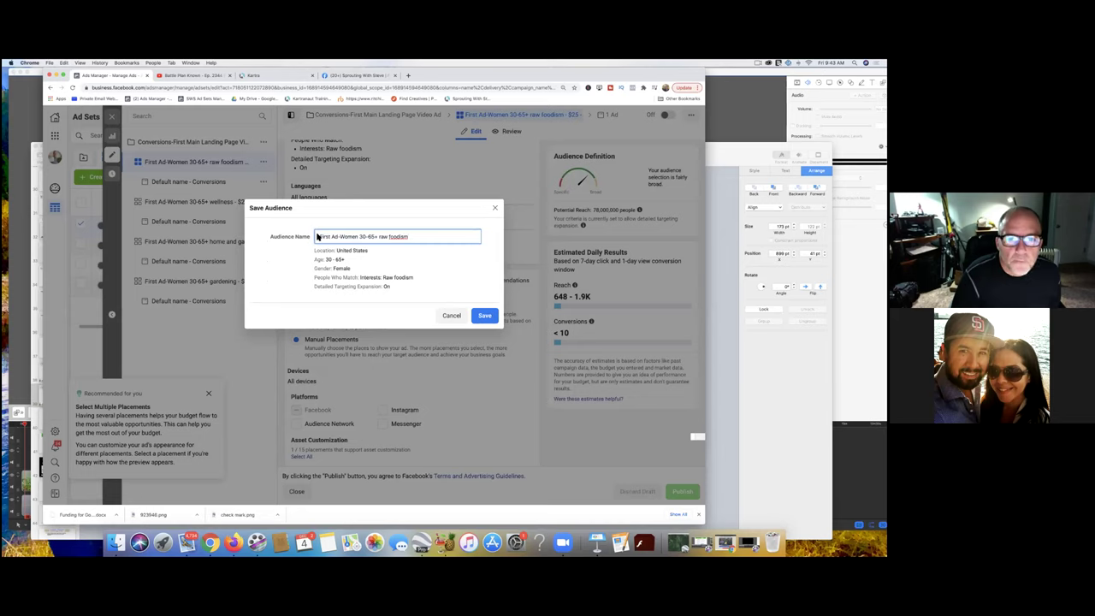
left_click(485, 315)
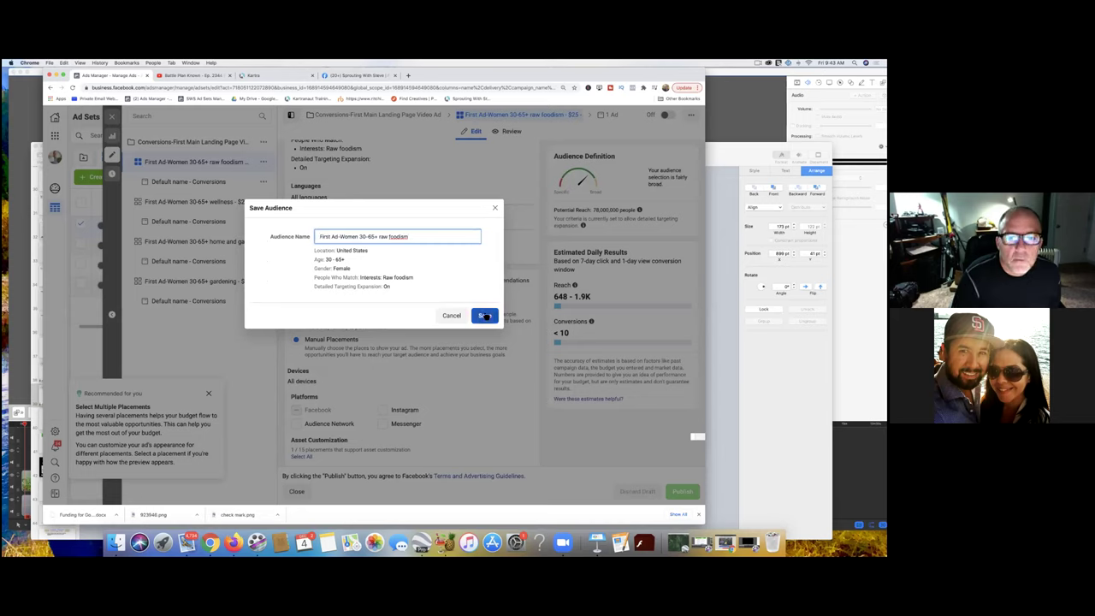
left_click(485, 316)
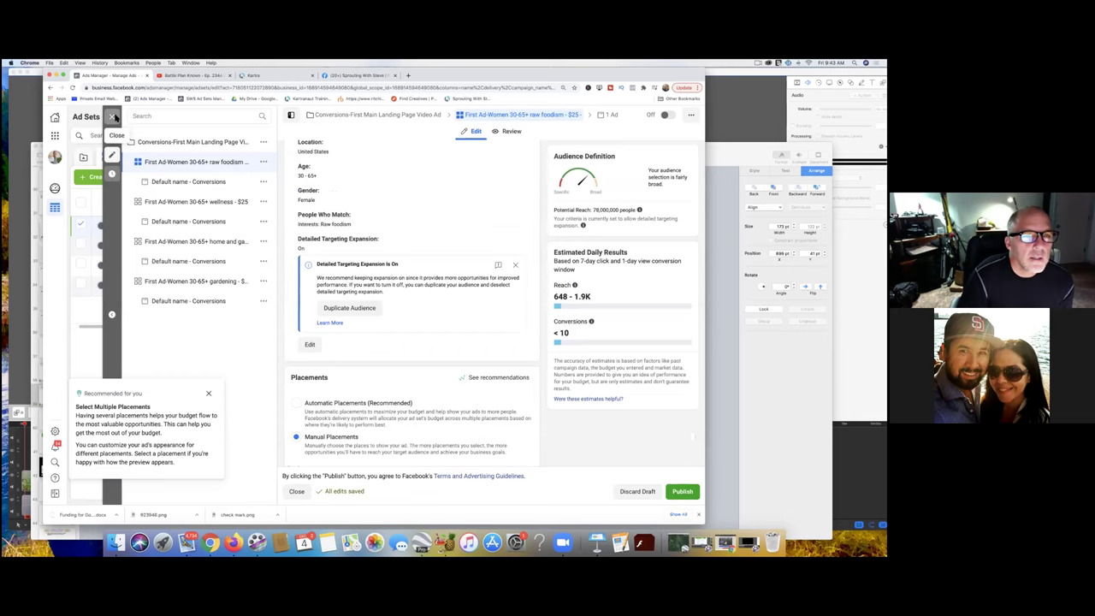
Close the ad set editor without publishing the draft items and return to the Ad Sets list
left_click(114, 117)
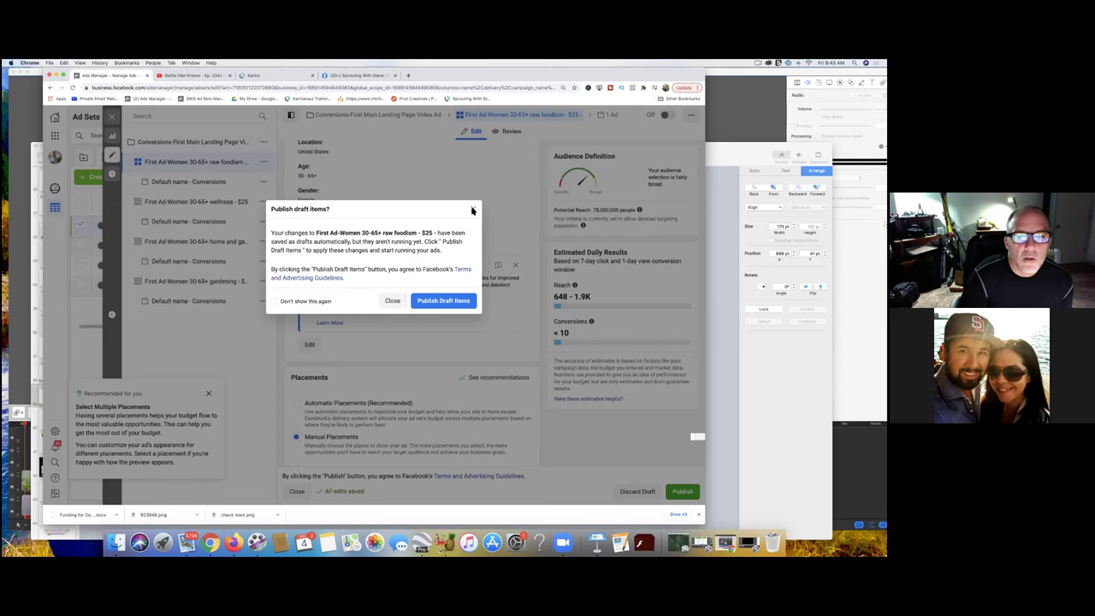
left_click(471, 211)
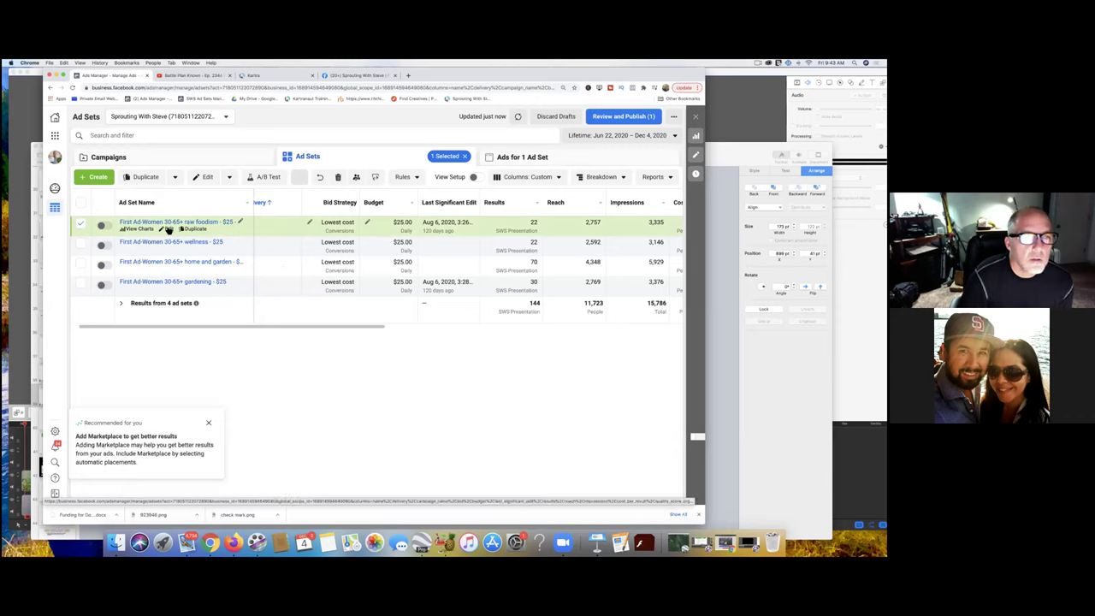
scroll(168, 230, "right", 1)
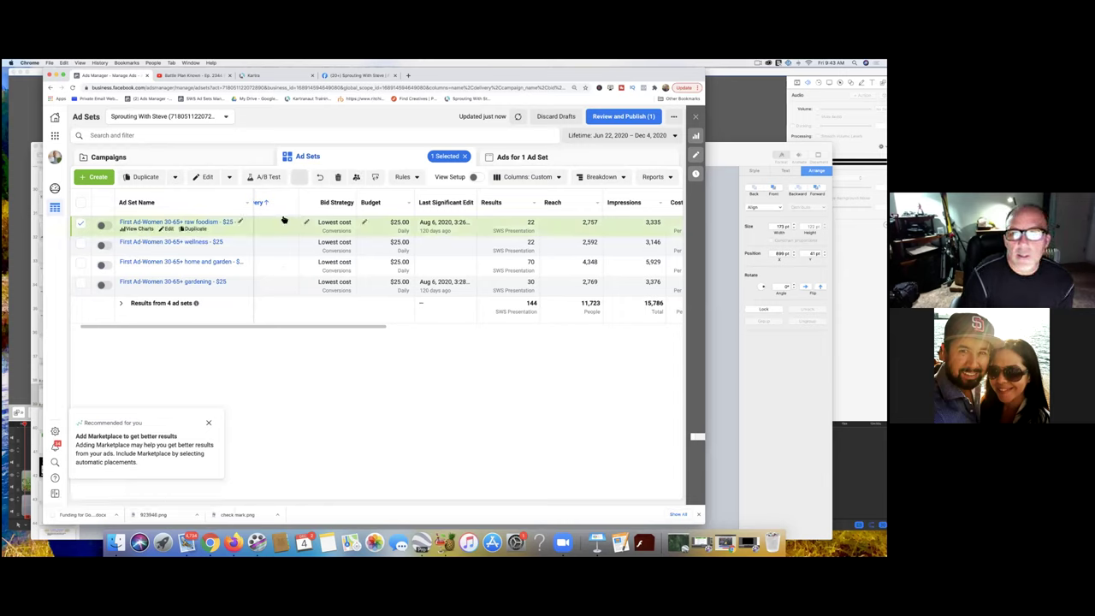
Try to review and publish the pending ad set draft, and dismiss the payment information form
left_click(606, 118)
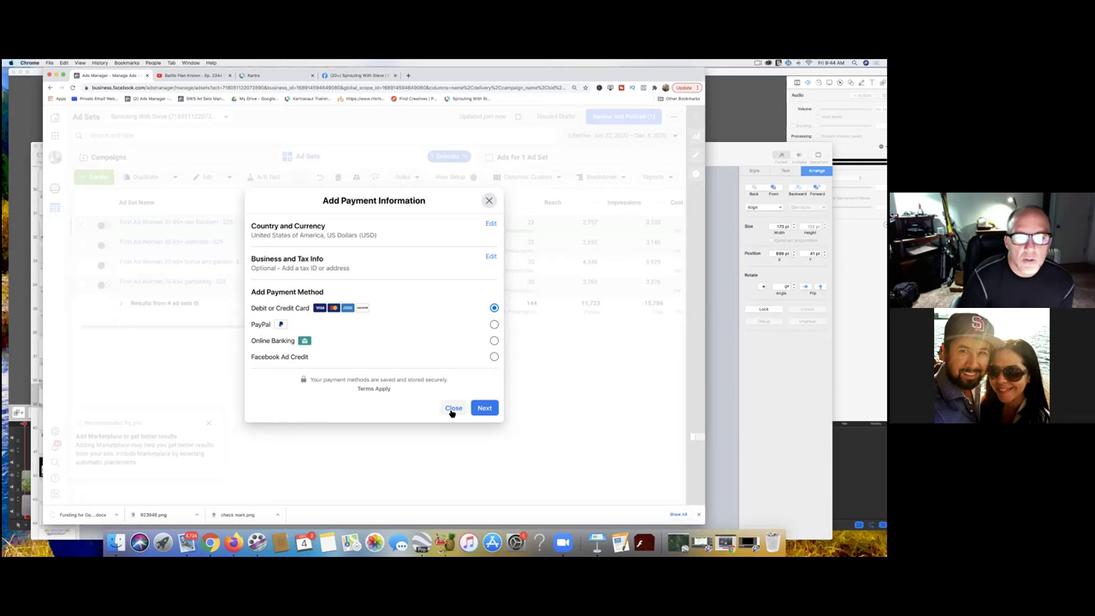
left_click(489, 201)
mouse_move(490, 205)
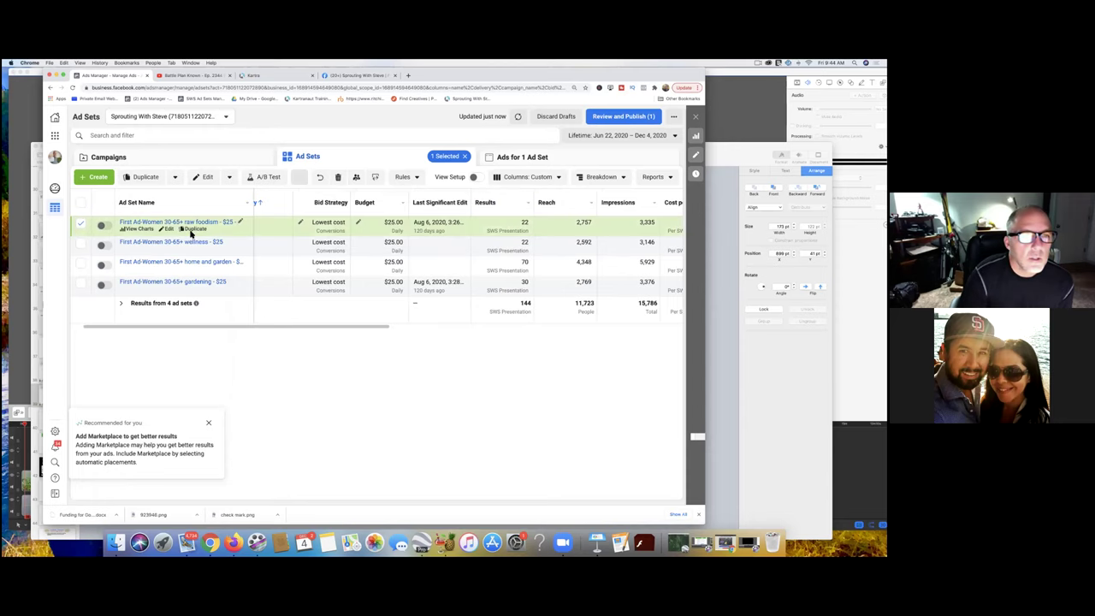
Reopen the raw foodism ad set for editing and examine the saved audience assigned in its Audience section
left_click(168, 229)
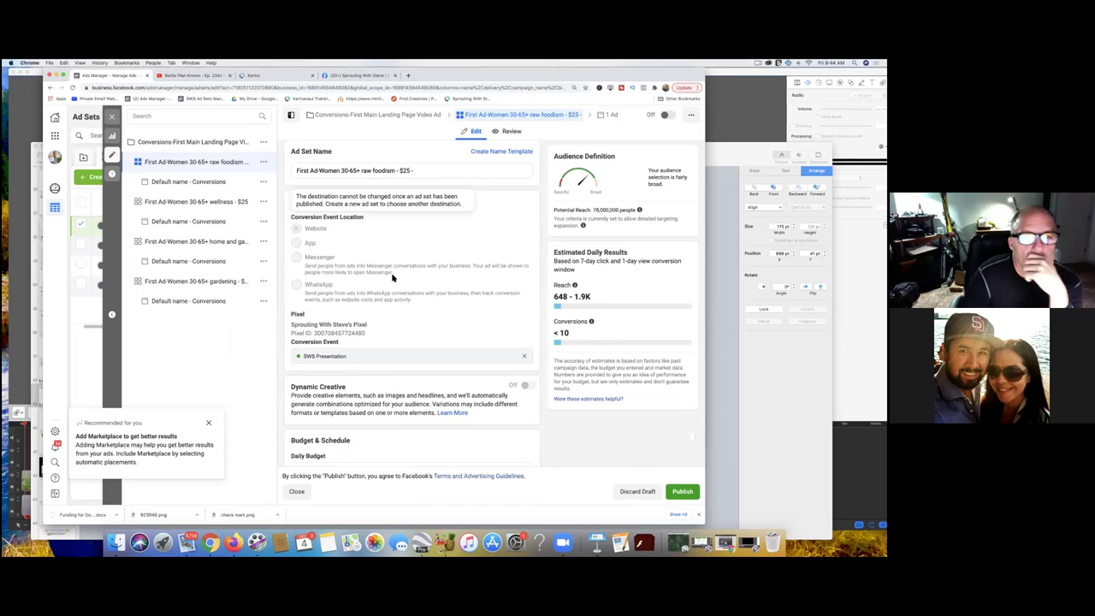
scroll(392, 277, "down", 2)
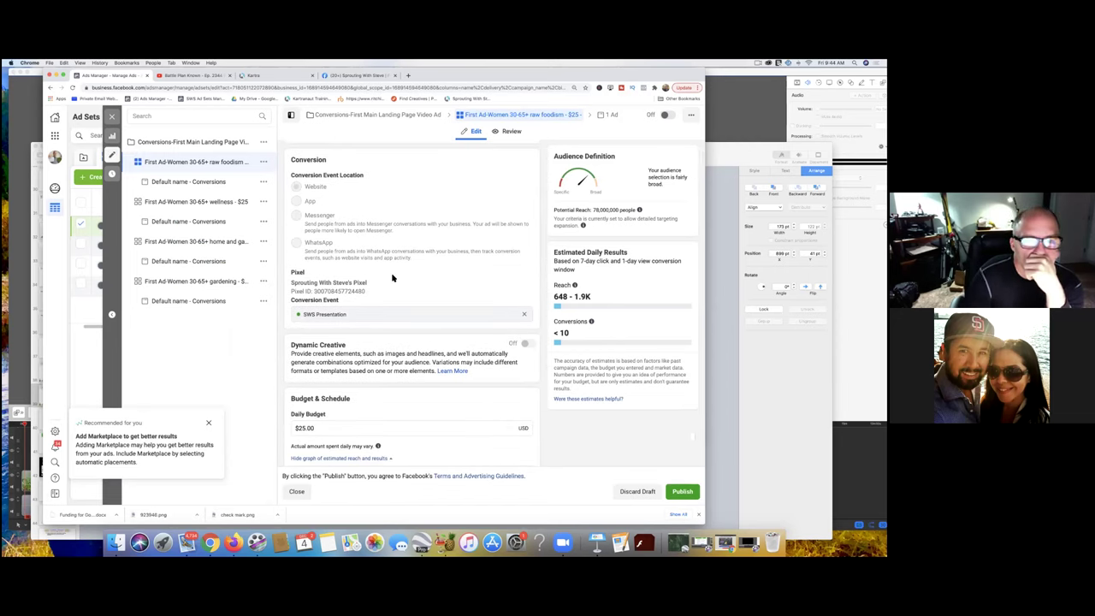
scroll(393, 277, "down", 10)
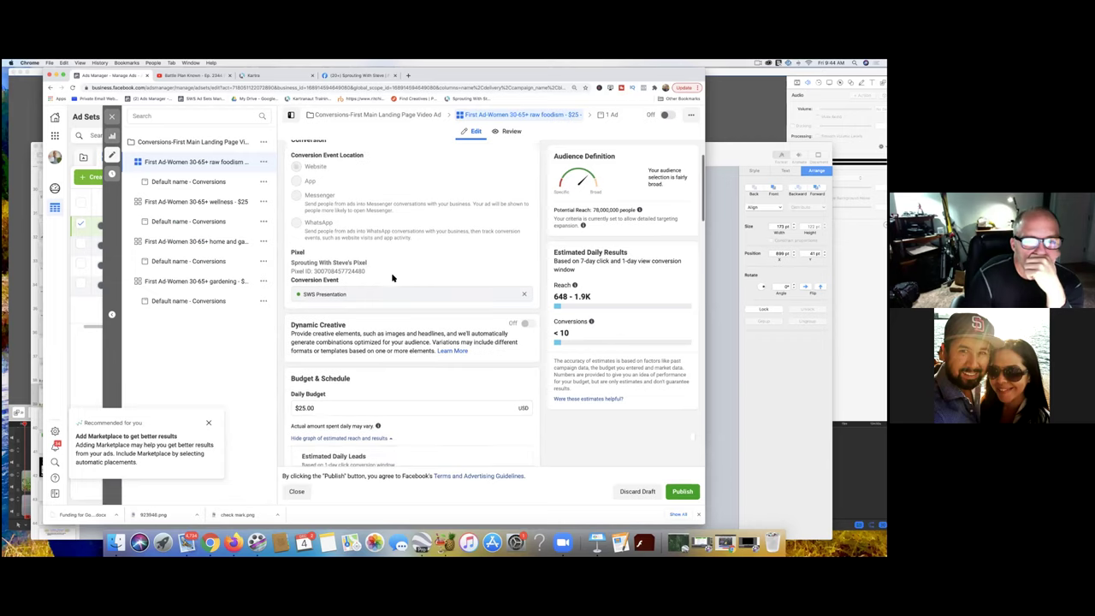
scroll(393, 277, "down", 7)
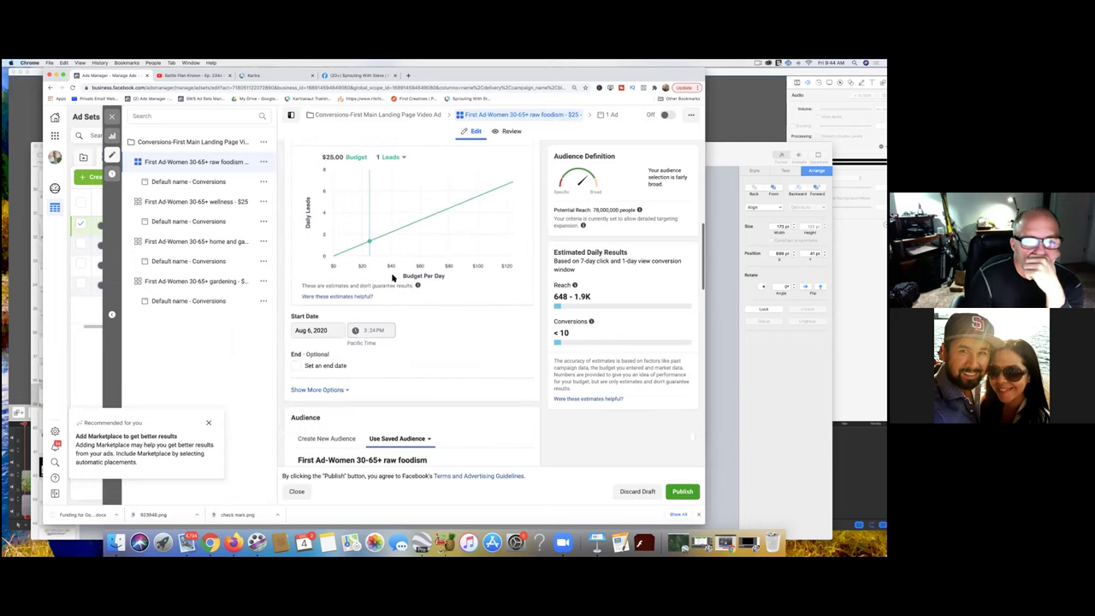
scroll(393, 277, "down", 5)
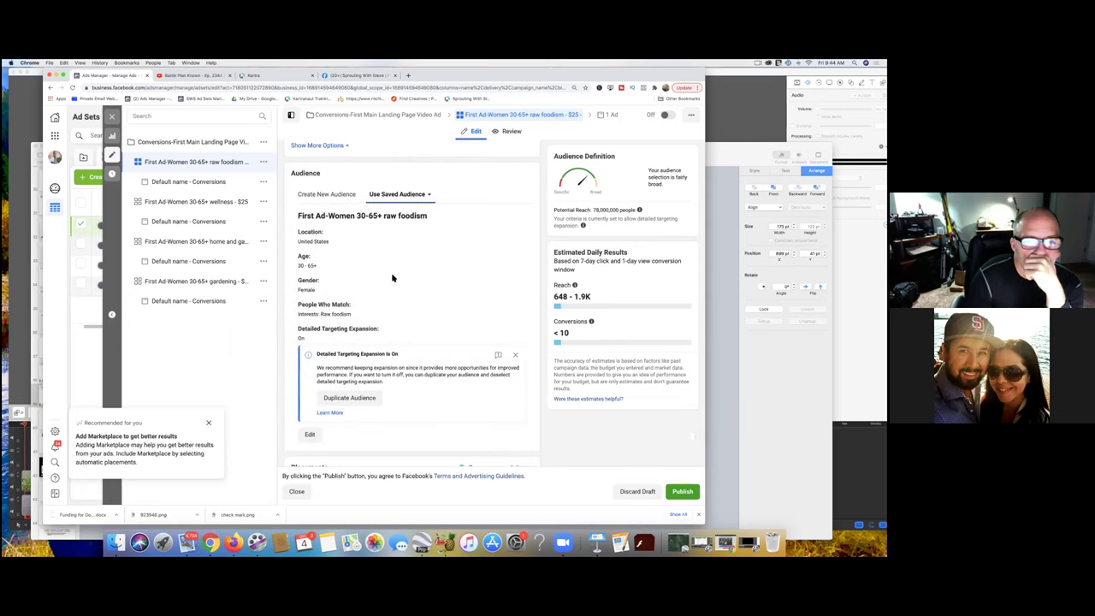
scroll(393, 277, "down", 1)
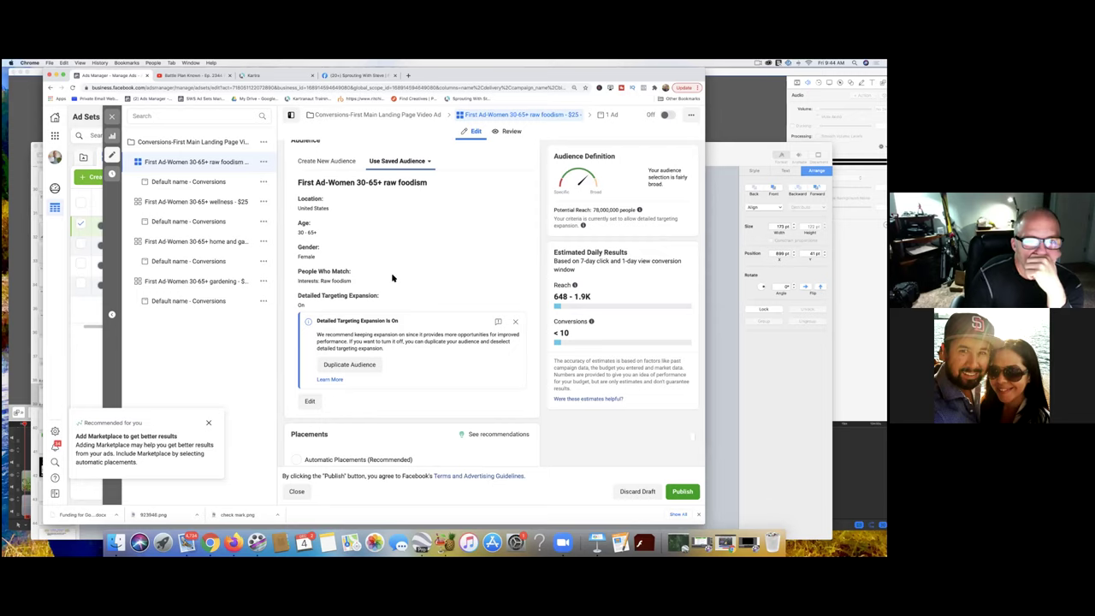
scroll(393, 277, "up", 2)
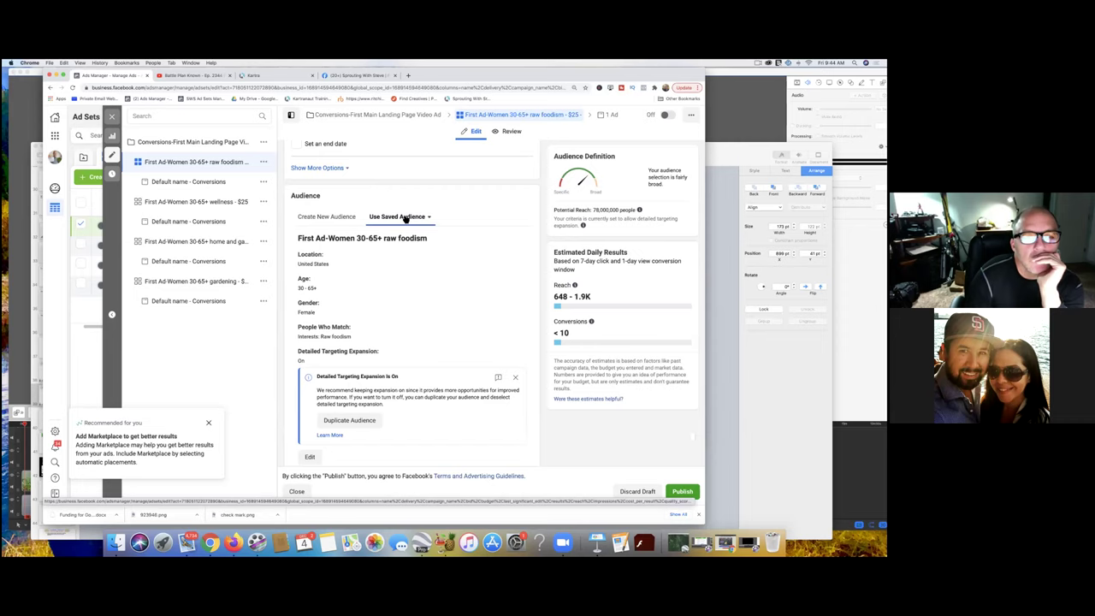
Switch the ad set to creating a new audience and look through the existing custom and lookalike audiences it offers
left_click(347, 169)
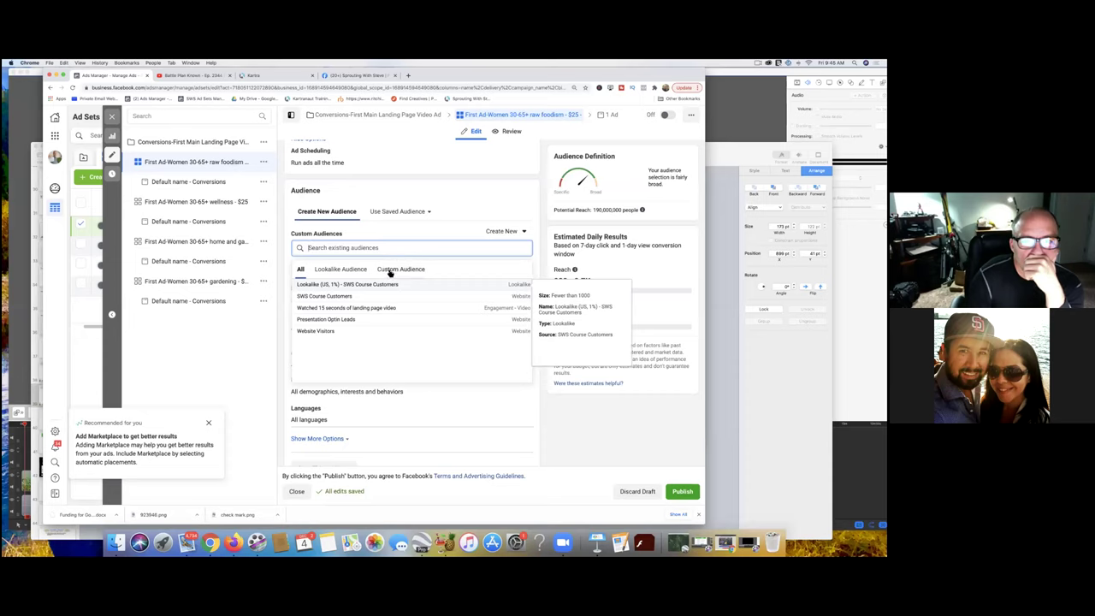
left_click(381, 269)
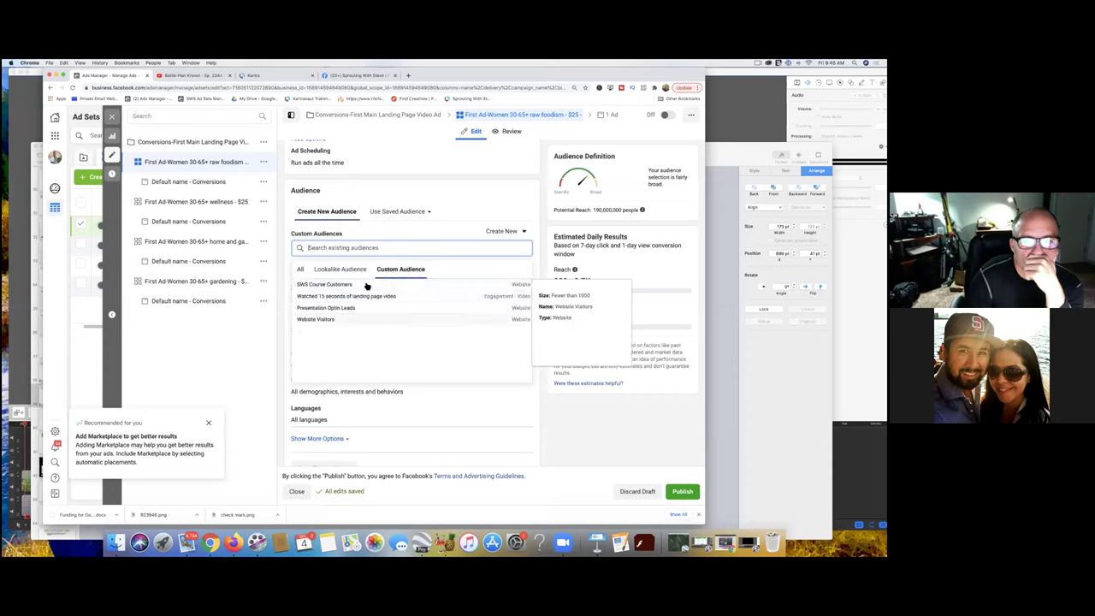
left_click(350, 272)
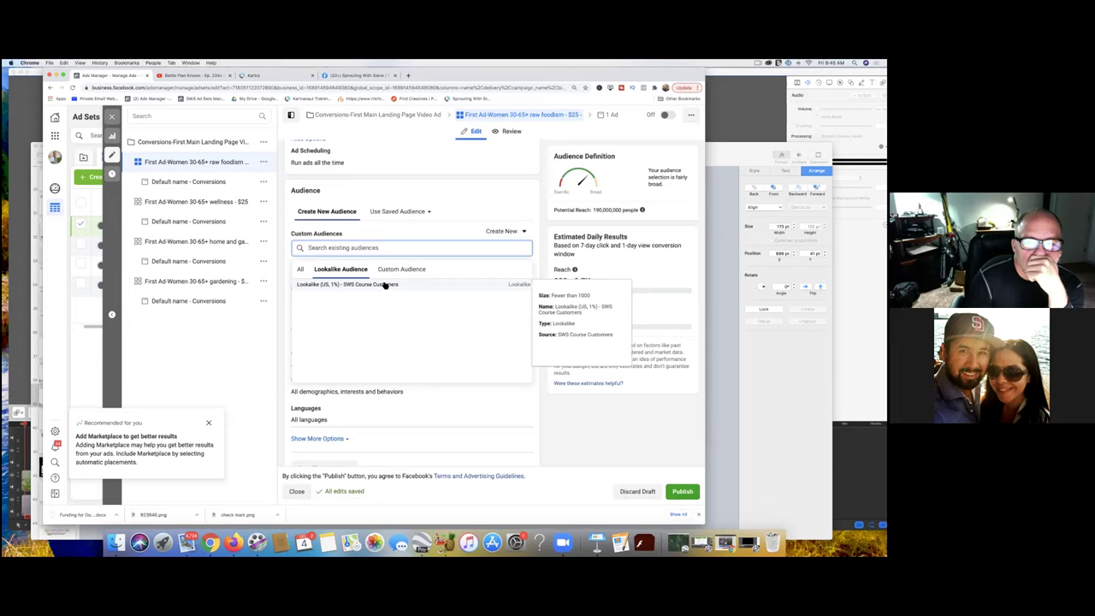
left_click(387, 271)
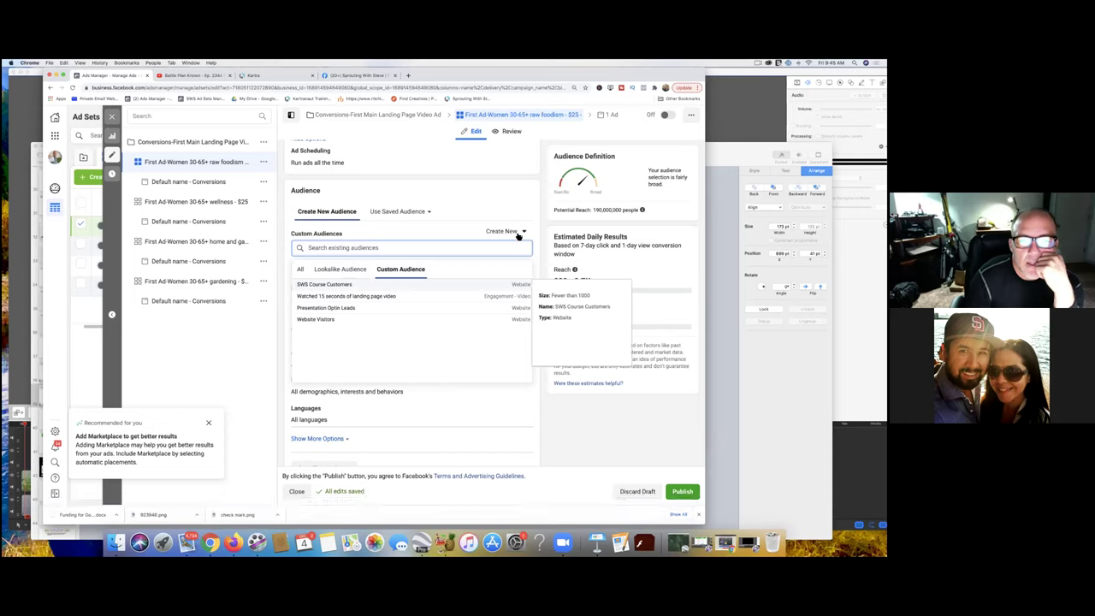
left_click(434, 232)
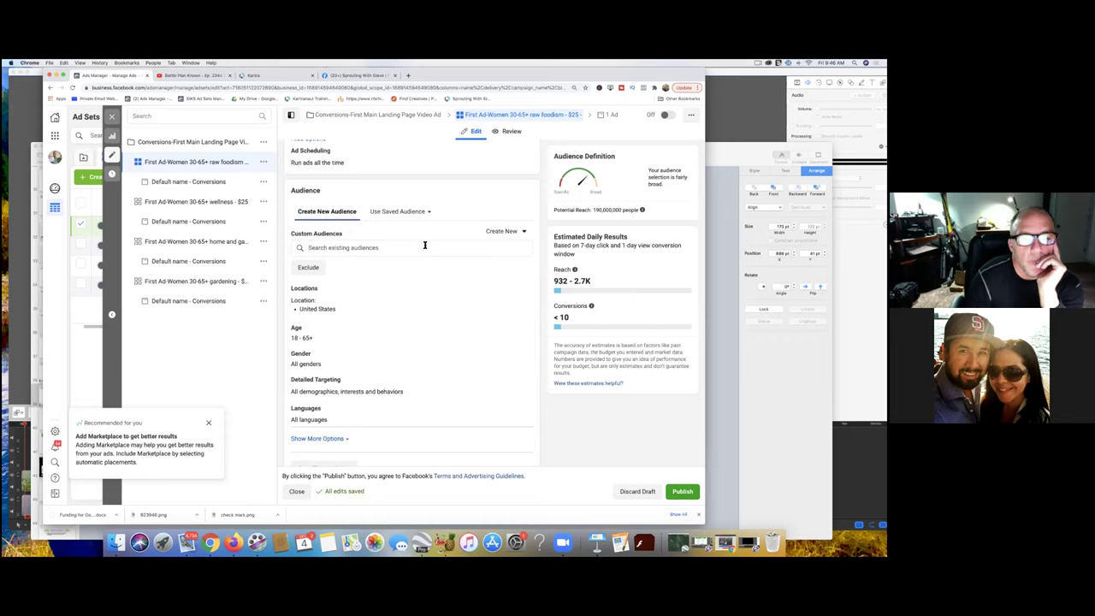
Examine the ad set's new audience settings together with its placements, budget and schedule
scroll(424, 246, "down", 2)
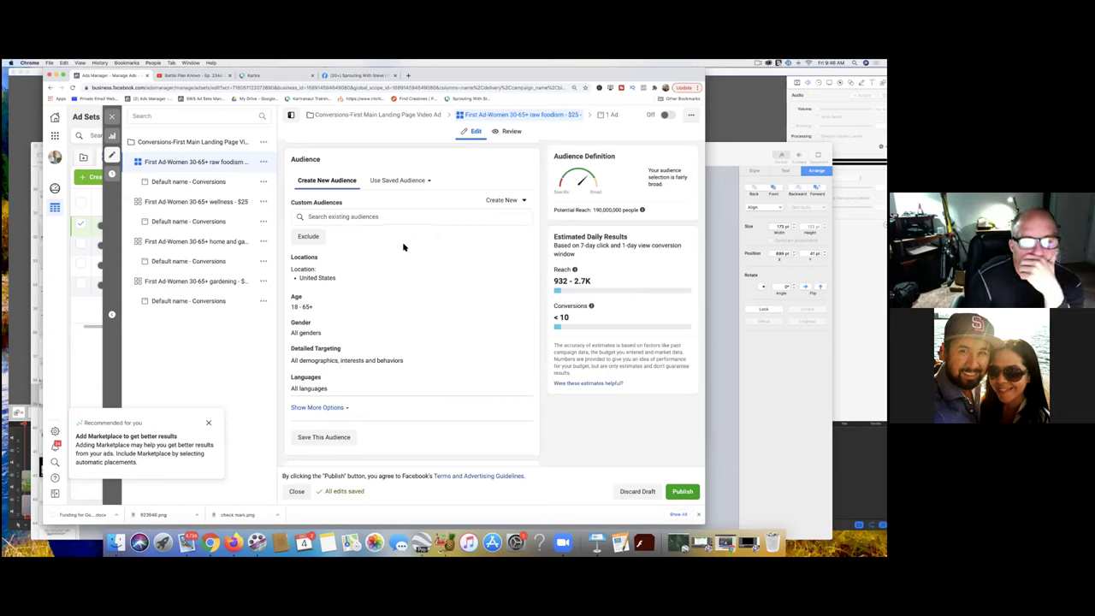
scroll(403, 247, "down", 2)
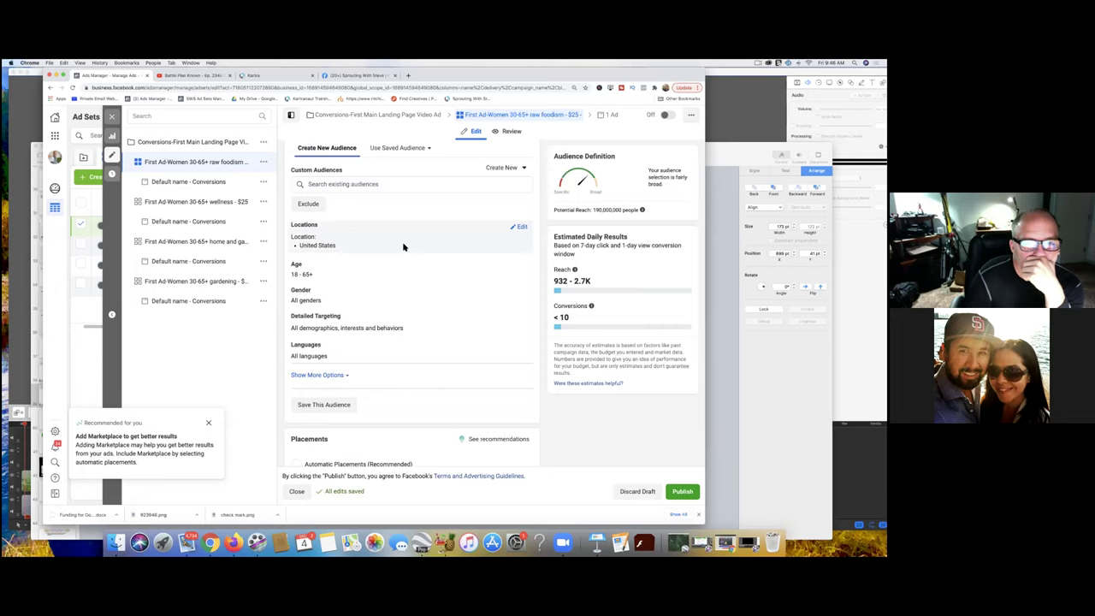
scroll(404, 247, "down", 3)
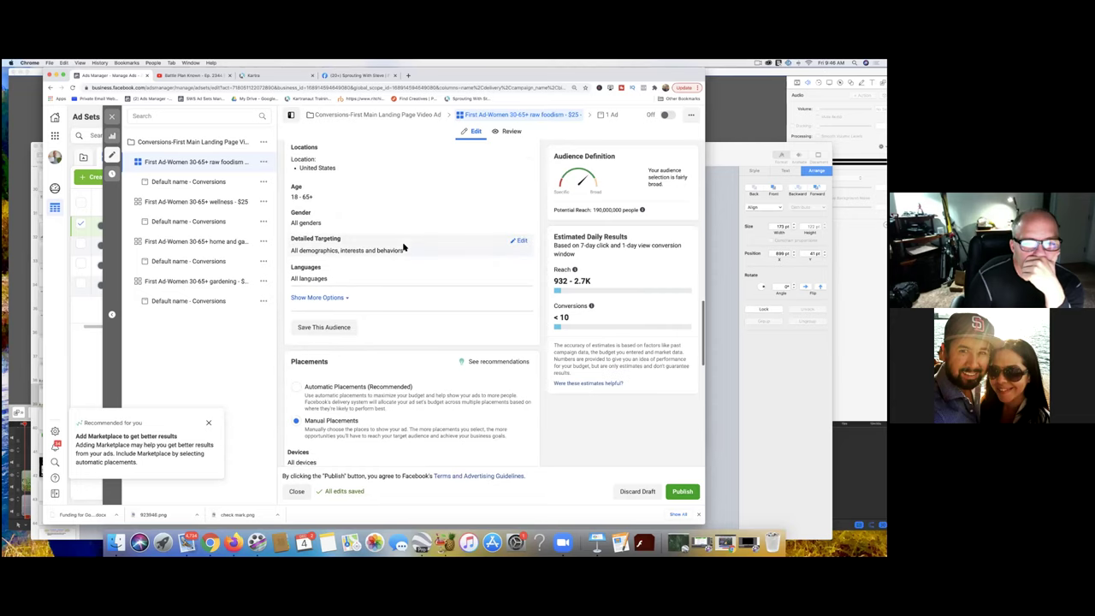
scroll(404, 248, "down", 5)
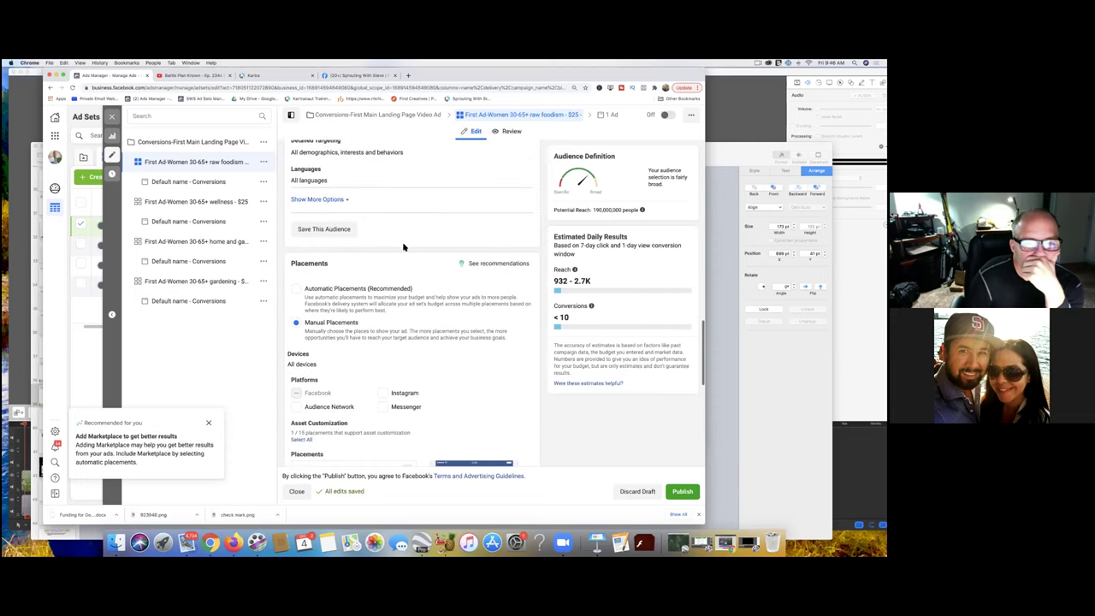
scroll(403, 247, "up", 10)
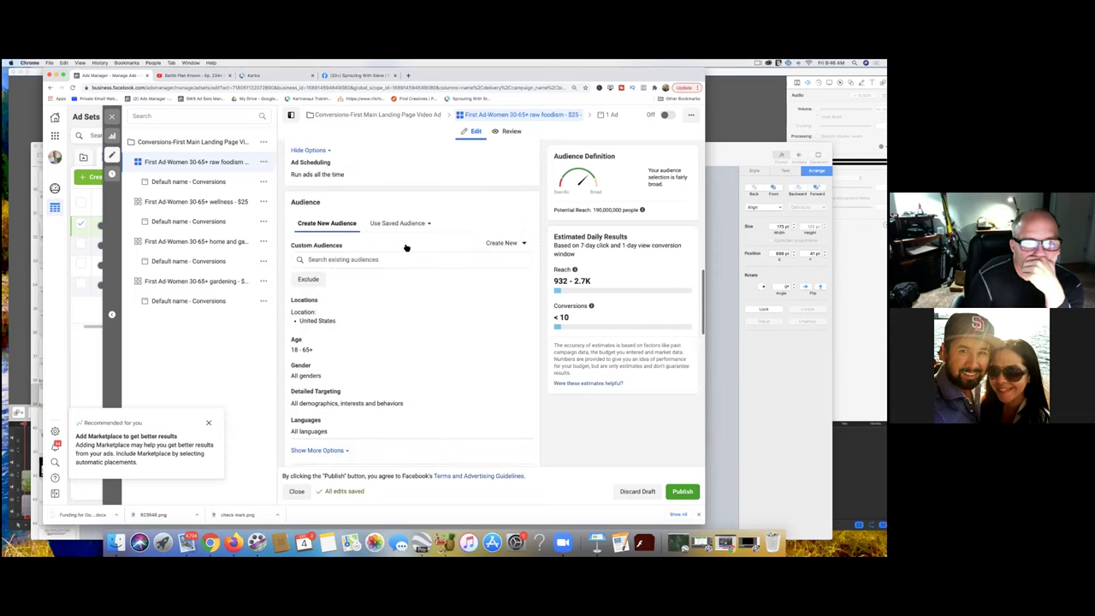
scroll(404, 247, "up", 7)
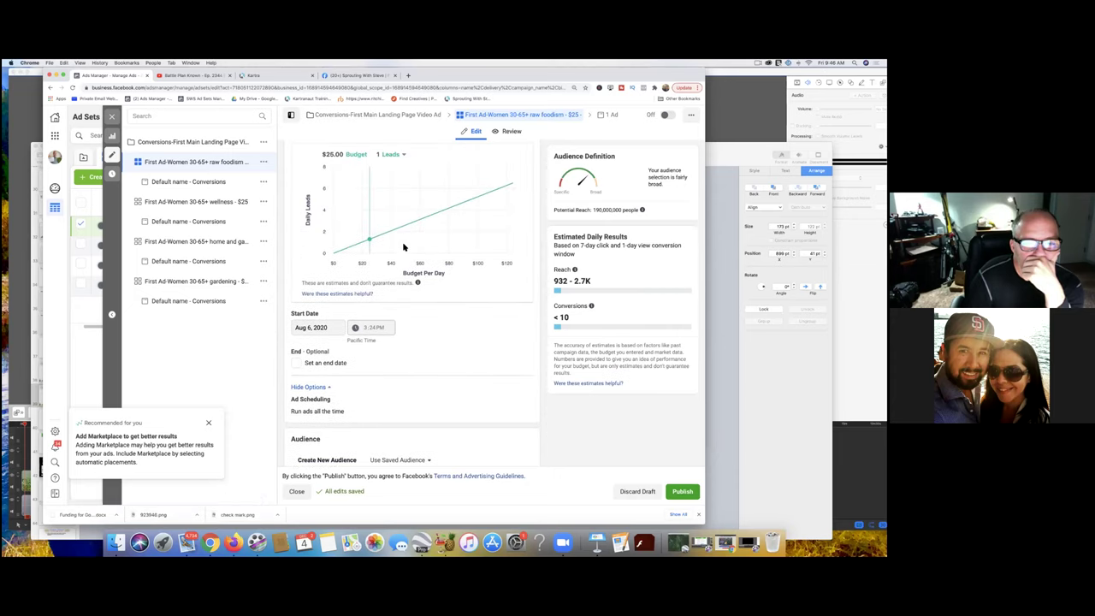
scroll(403, 247, "down", 8)
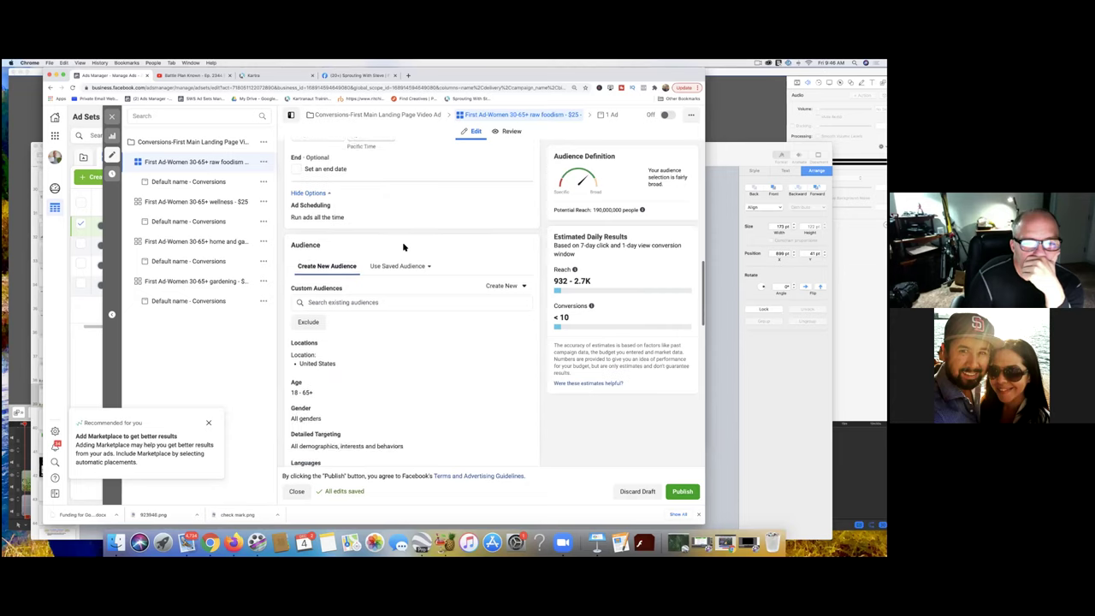
scroll(404, 247, "down", 1)
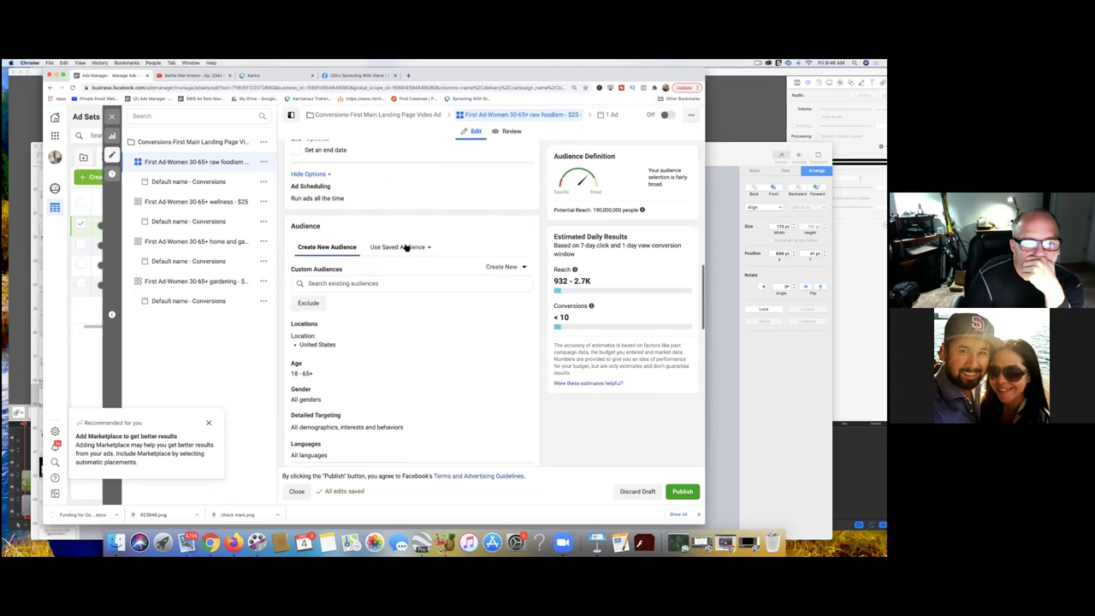
Show the exclusion option for Custom Audiences and look through the existing audiences available to include or exclude
left_click(308, 296)
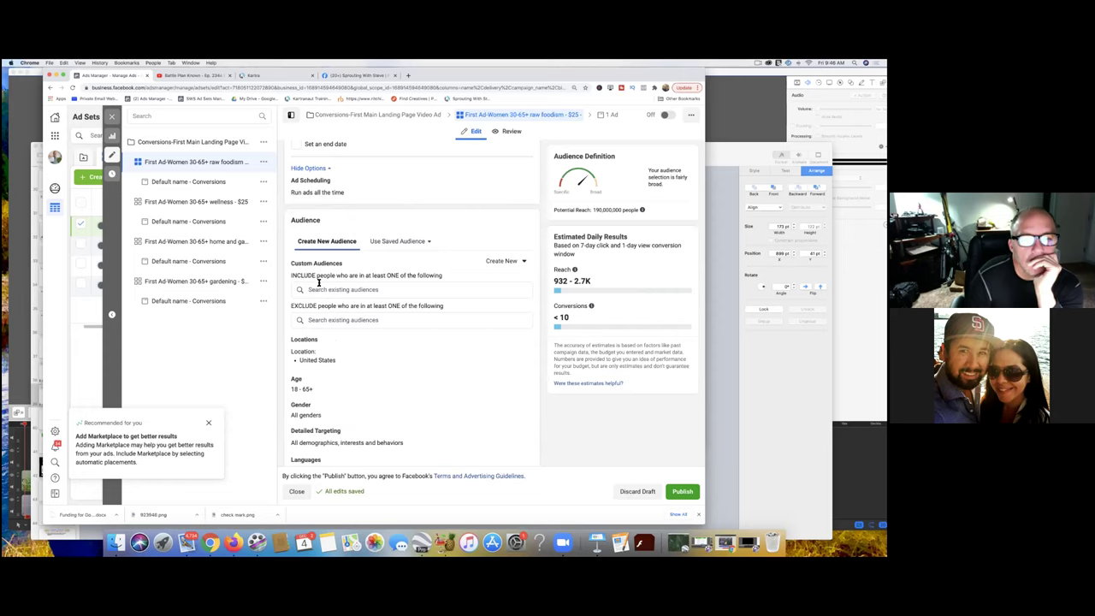
left_click(324, 289)
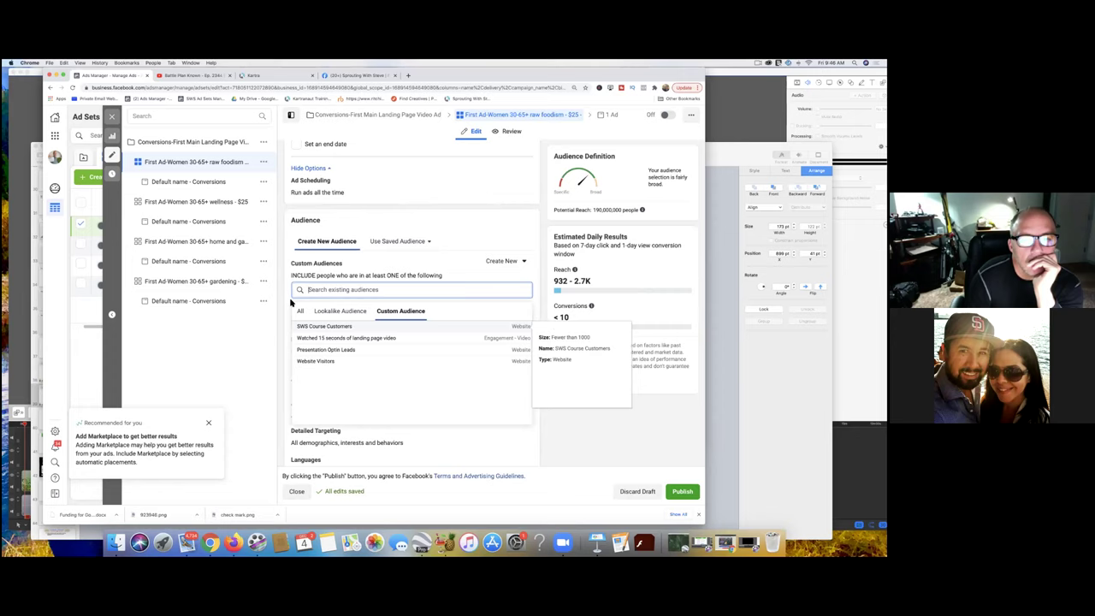
left_click(291, 302)
left_click(335, 320)
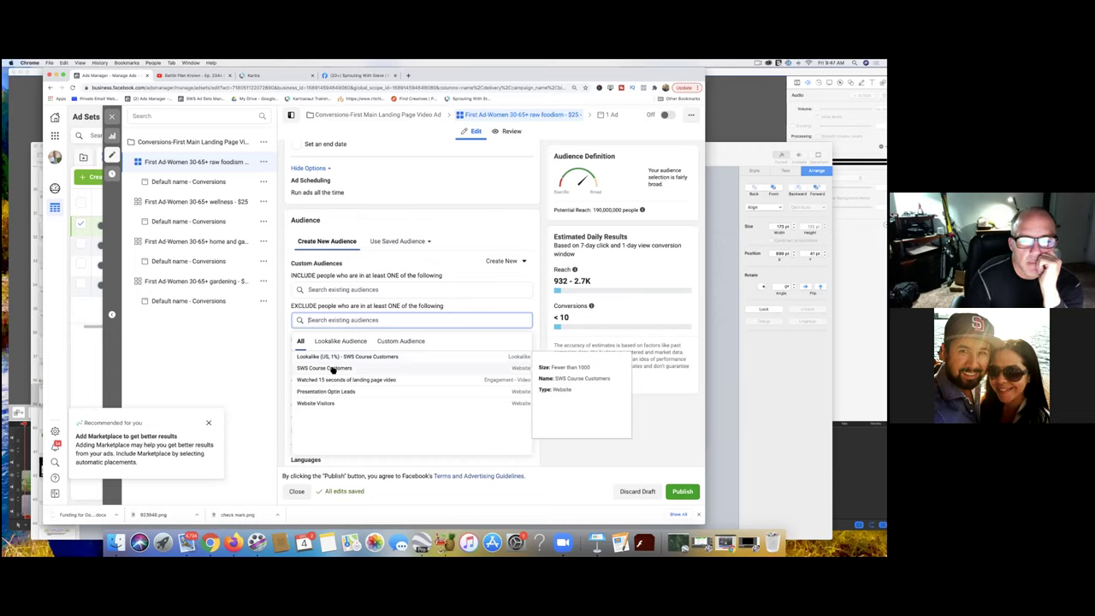
left_click(283, 346)
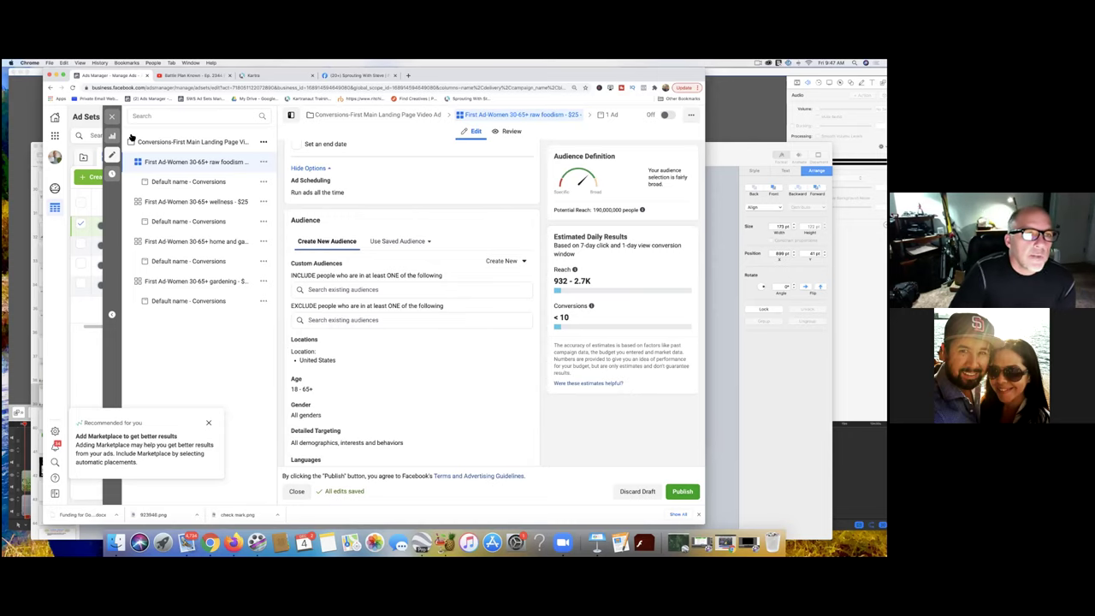
Close the ad set editor without publishing the draft items and switch to the Campaigns list
left_click(111, 116)
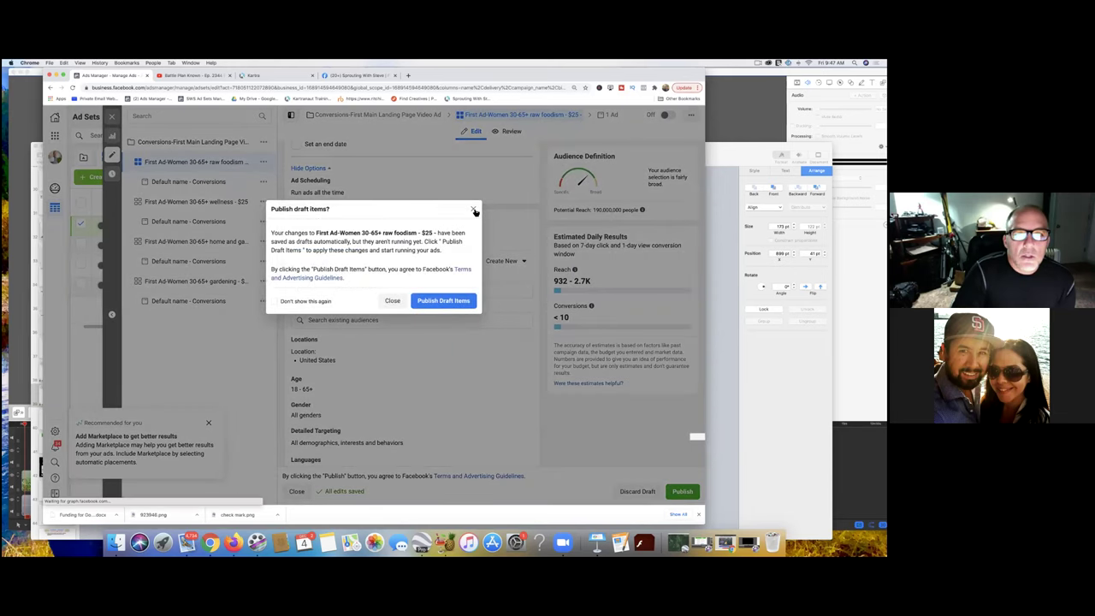
left_click(475, 210)
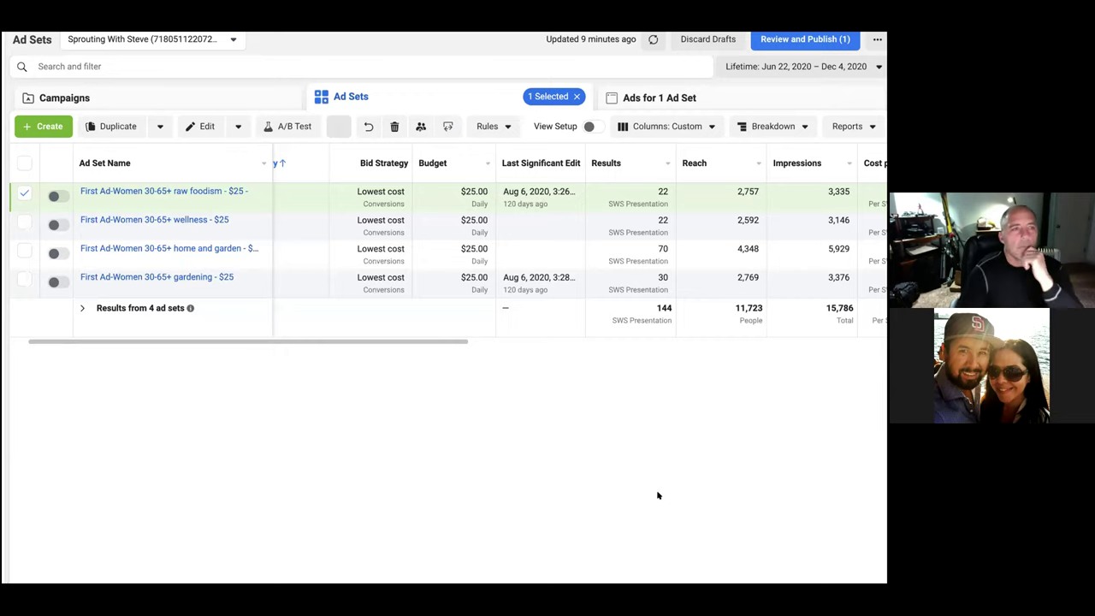
left_click(52, 126)
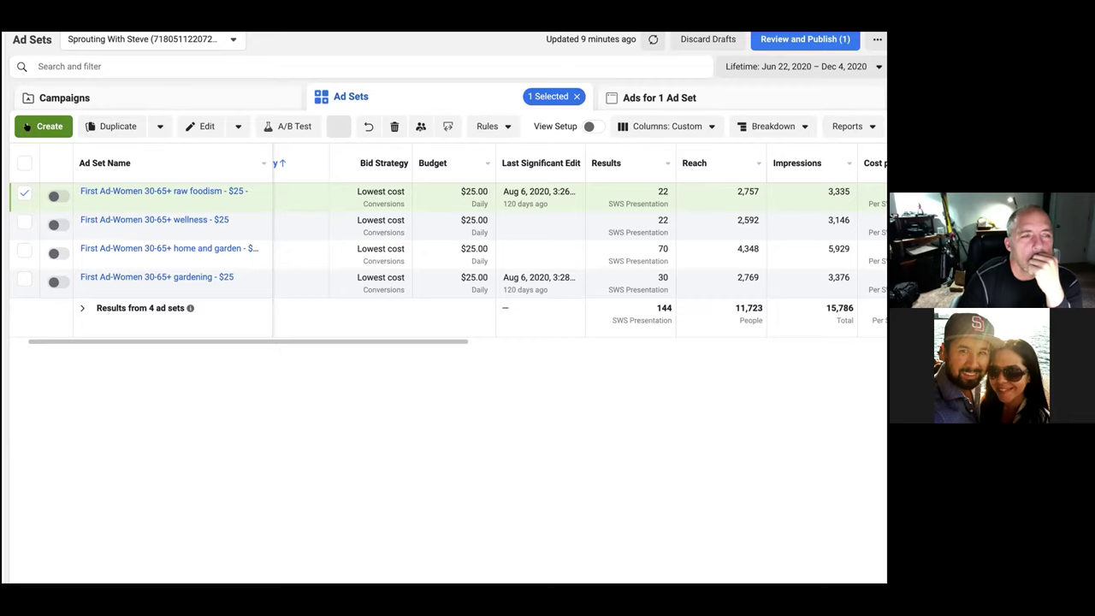
left_click(94, 100)
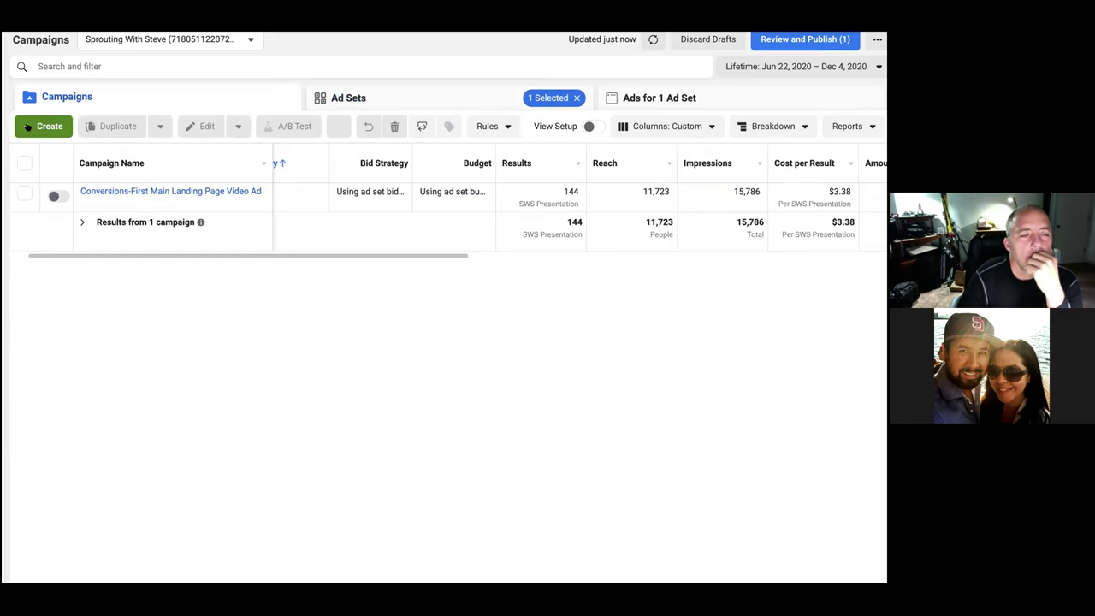
Create a new campaign with the Conversions objective
left_click(26, 126)
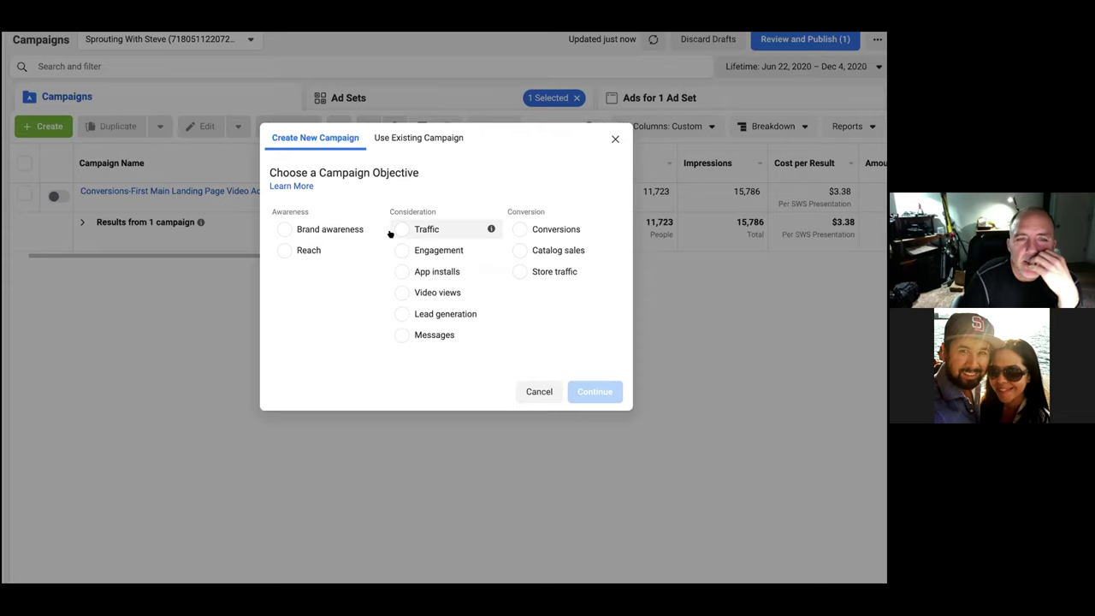
left_click(518, 229)
left_click(585, 484)
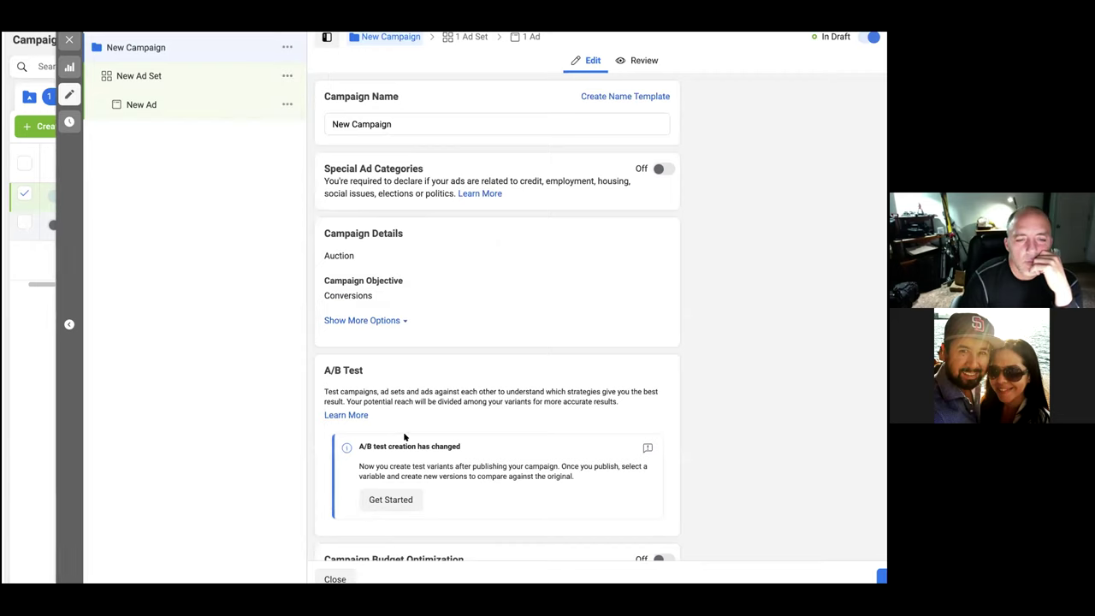
Turn on Campaign Budget Optimization for the new campaign and set its daily budget to $50.00
scroll(405, 437, "down", 1)
scroll(405, 437, "down", 1)
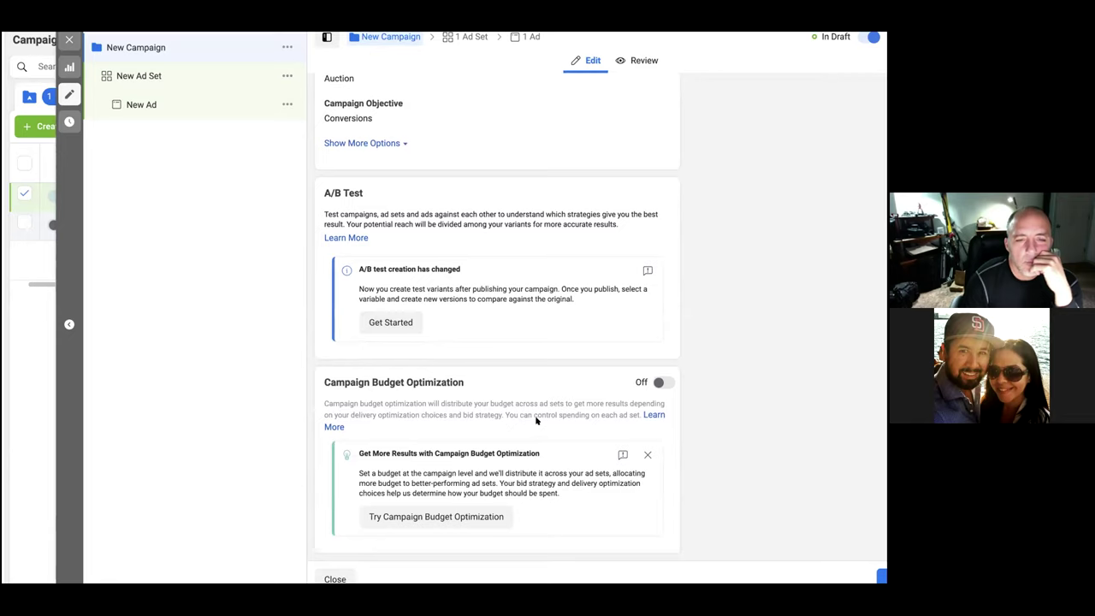
left_click(660, 382)
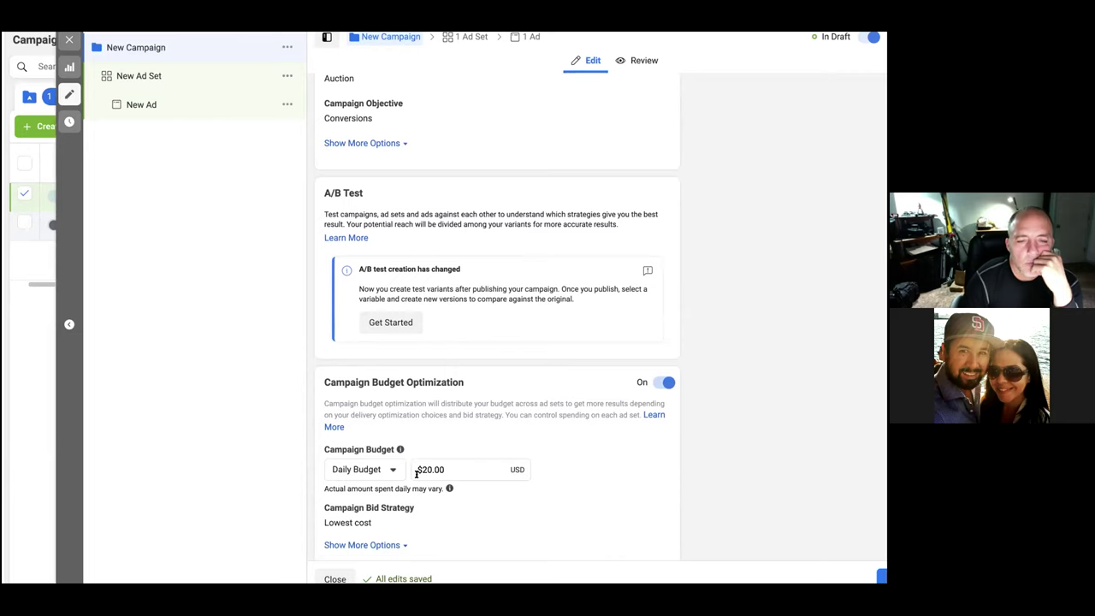
scroll(416, 476, "down", 1)
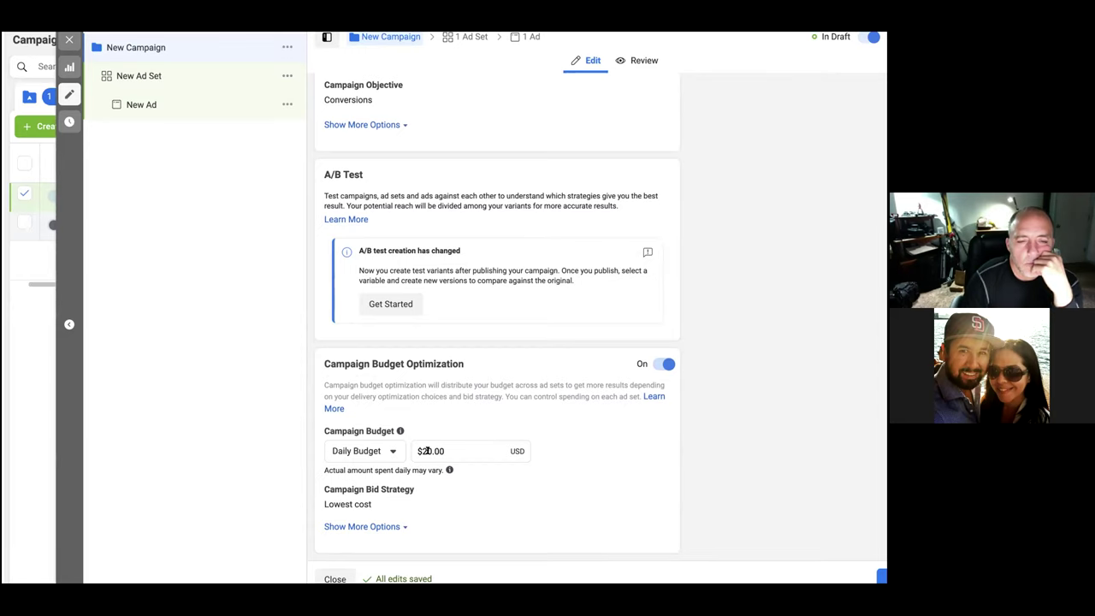
left_click(421, 451)
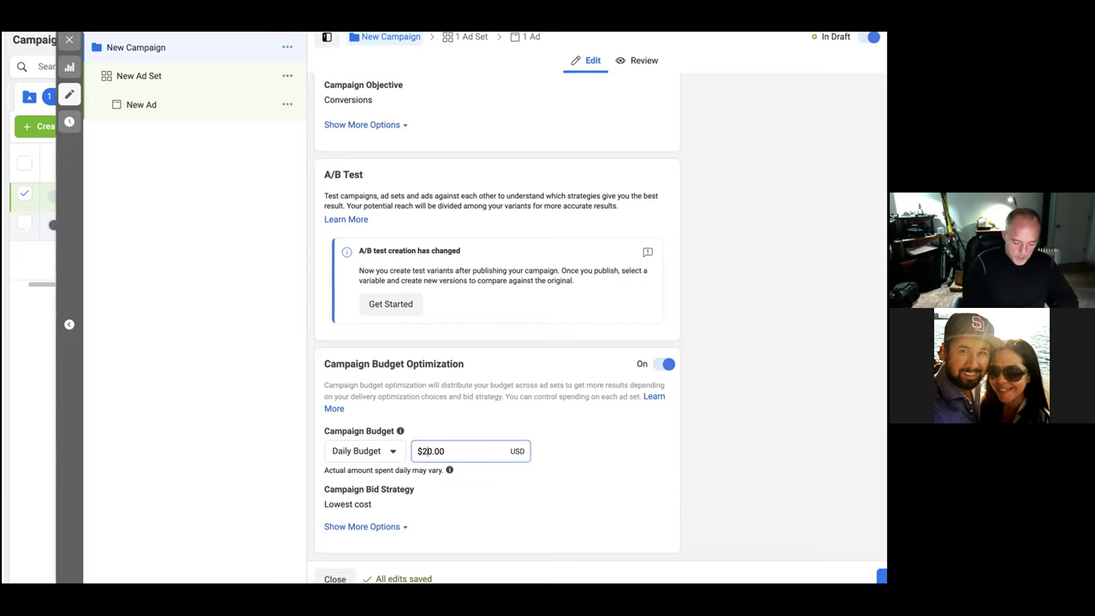
key("BackSpace")
type("5")
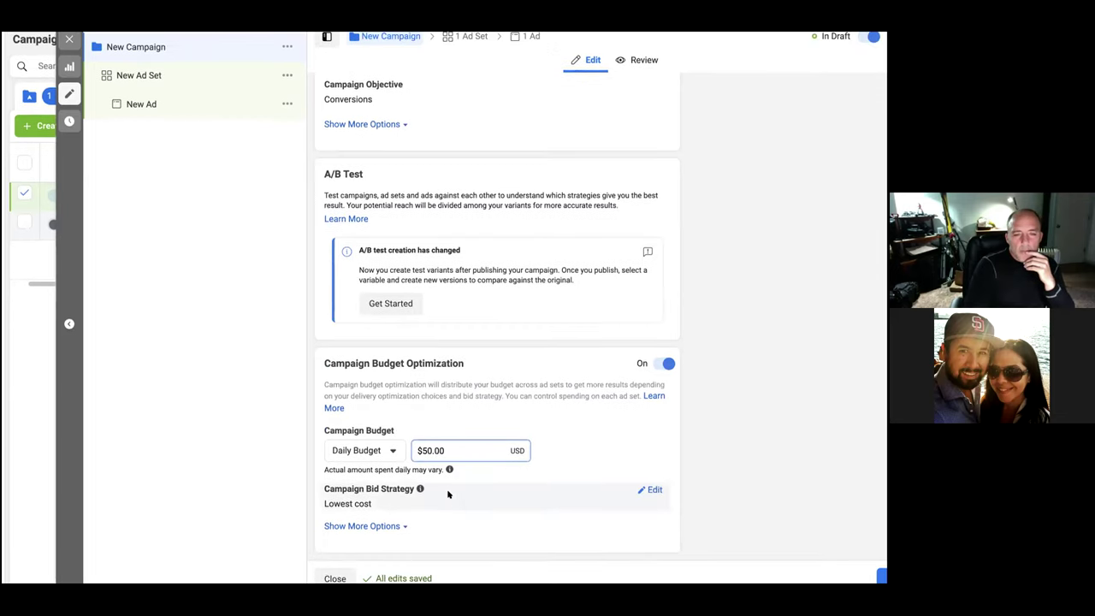
scroll(448, 494, "up", 5)
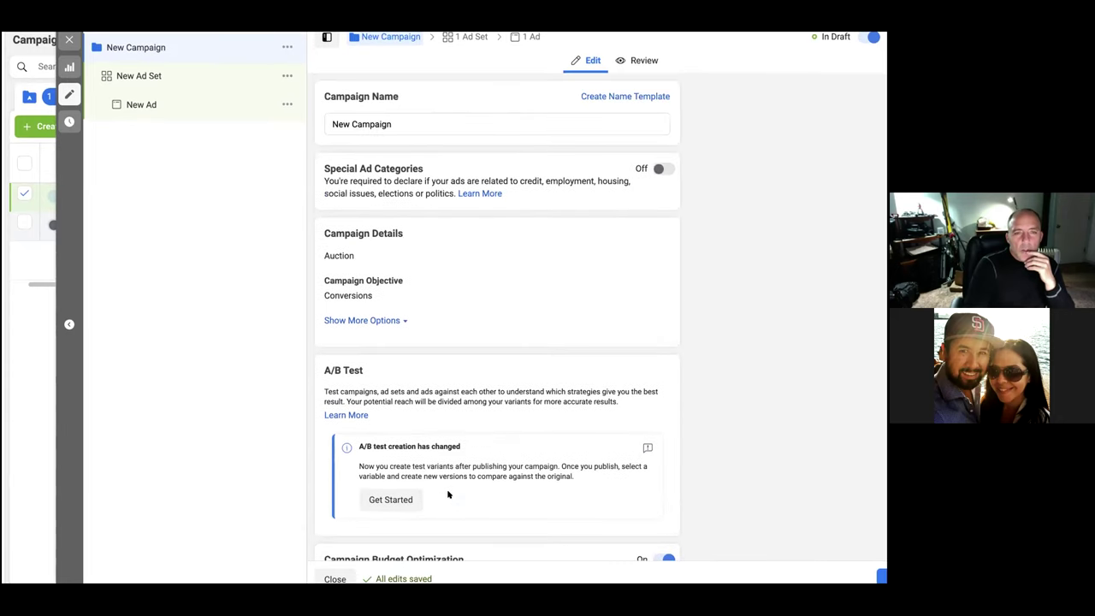
scroll(447, 494, "down", 5)
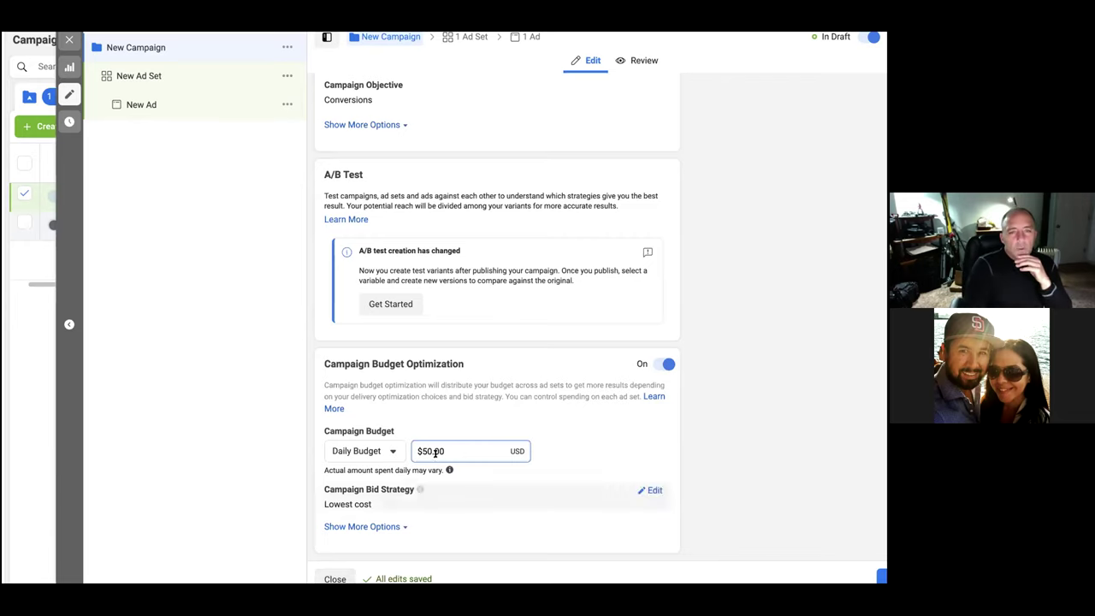
mouse_move(419, 489)
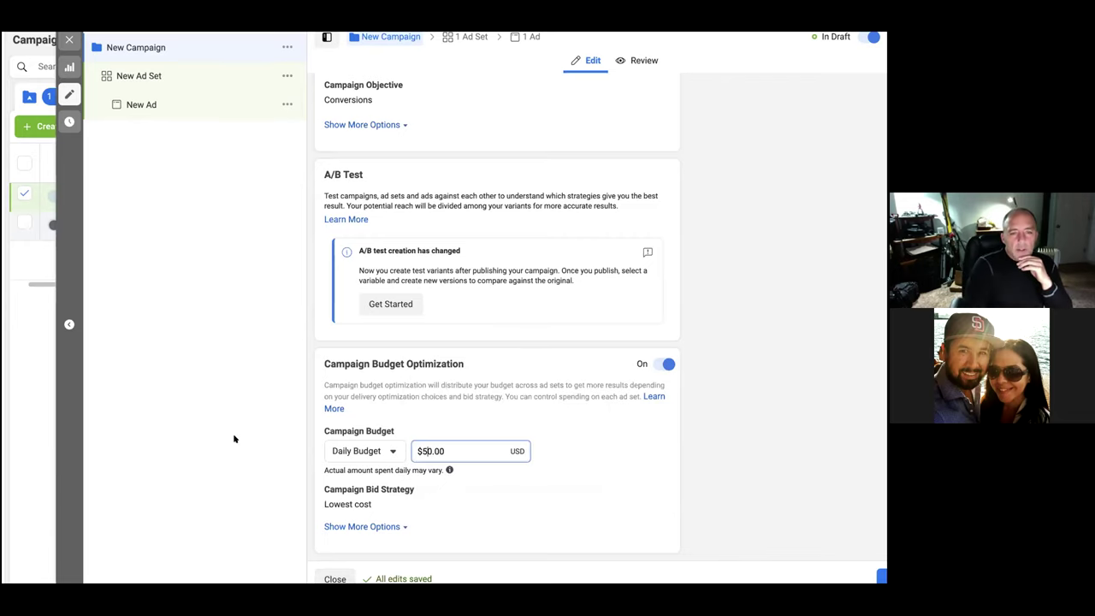